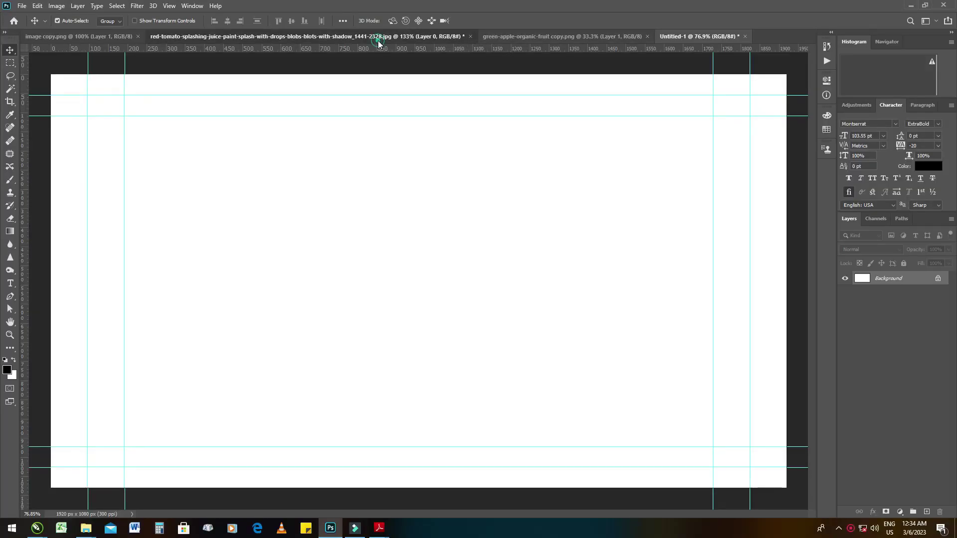
Switch to the red-tomato-splash document with the splash on its transparent canvas.
left_click(379, 36)
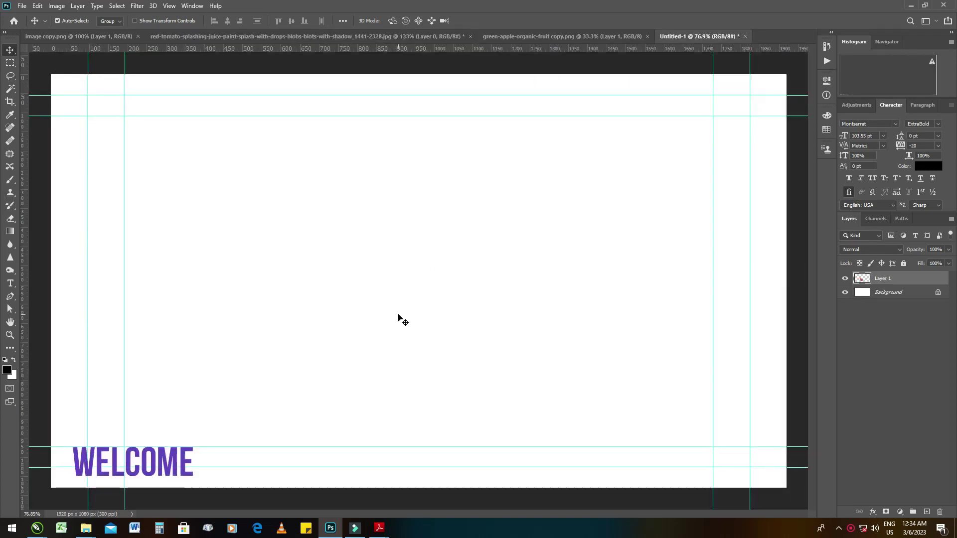
Drag the red splash into Untitled-1 and scale it up to fill the canvas centre.
left_click_drag(561, 145, 399, 318)
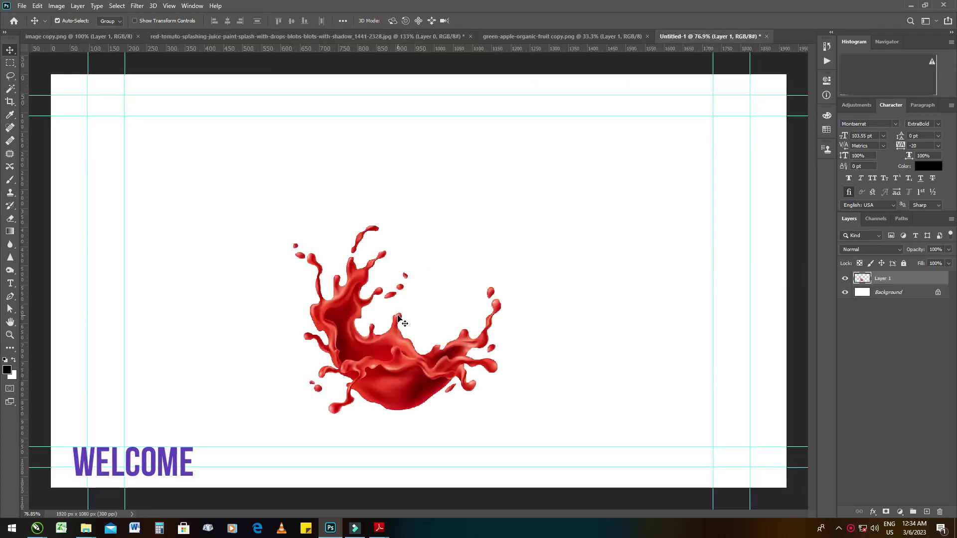
key("ctrl+t")
left_click_drag(501, 225, 583, 145)
left_click_drag(444, 280, 459, 251)
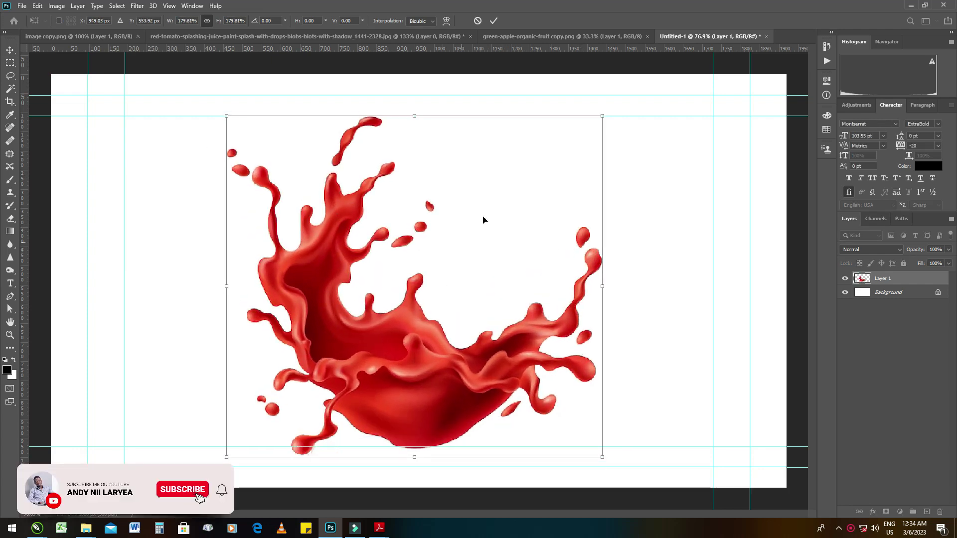
left_click_drag(602, 118, 594, 130)
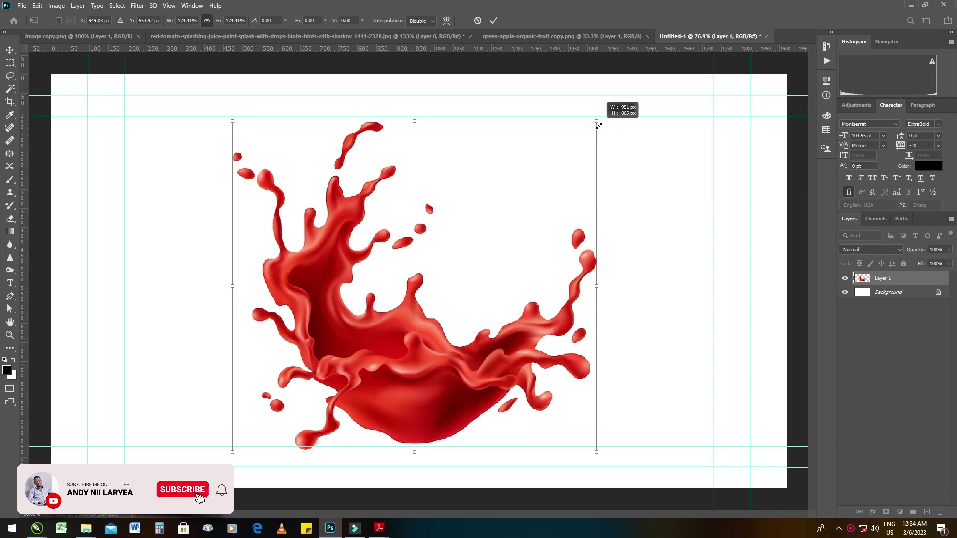
key("Return")
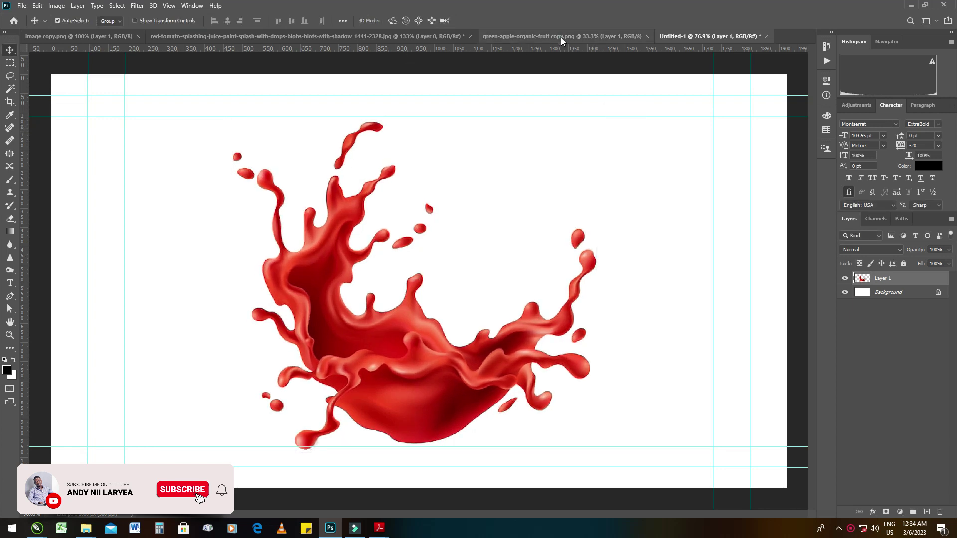
left_click(561, 36)
Add the green apple at 62% opacity, shrunk and moved up-right over the splash.
mouse_move(401, 237)
left_mouse_down()
mouse_move(678, 61)
mouse_move(407, 301)
left_mouse_up()
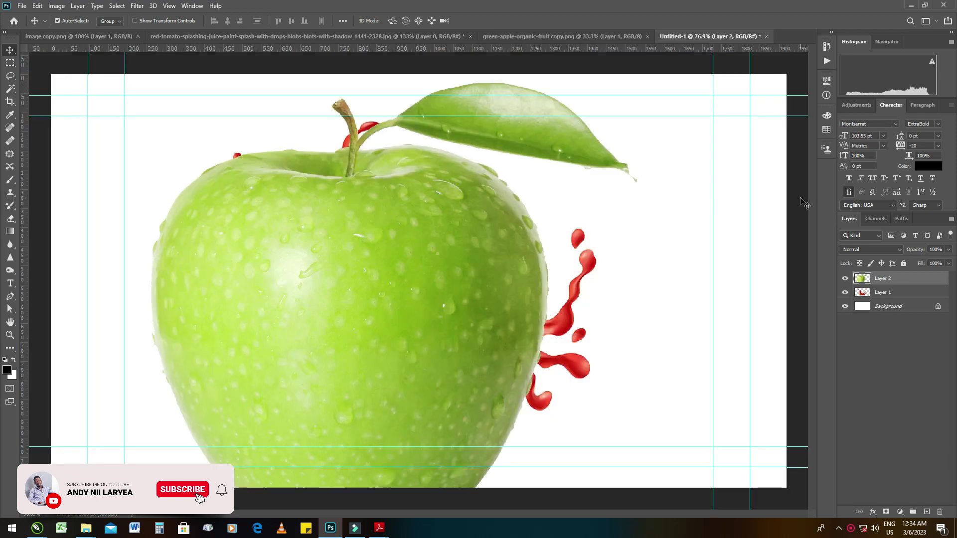
left_click_drag(949, 258, 932, 261)
key("ctrl+t")
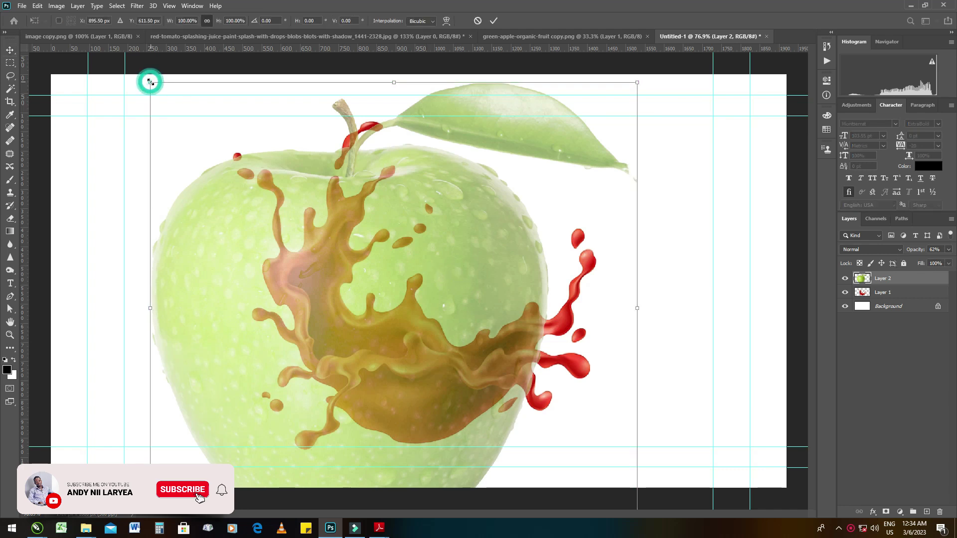
left_click_drag(150, 81, 196, 127)
left_click_drag(276, 260, 358, 207)
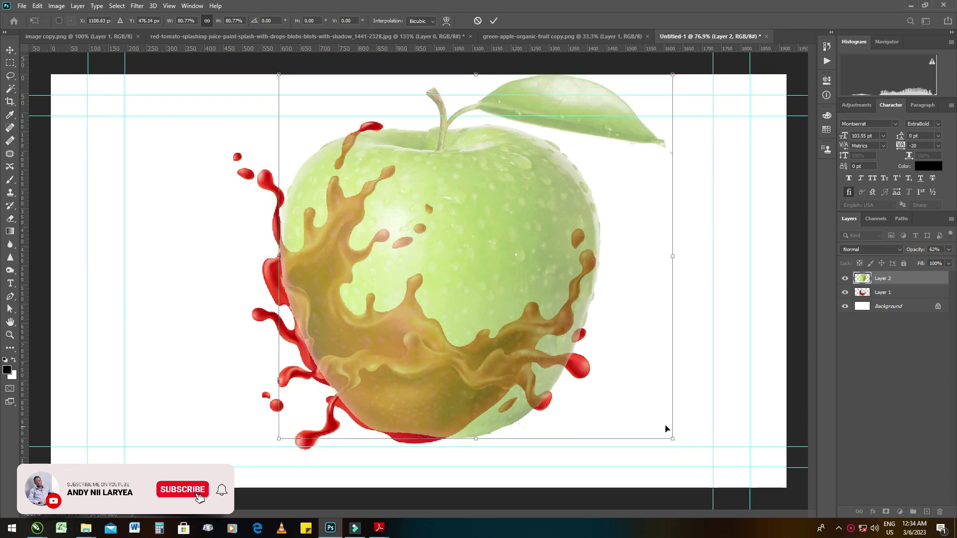
left_click_drag(673, 439, 658, 426)
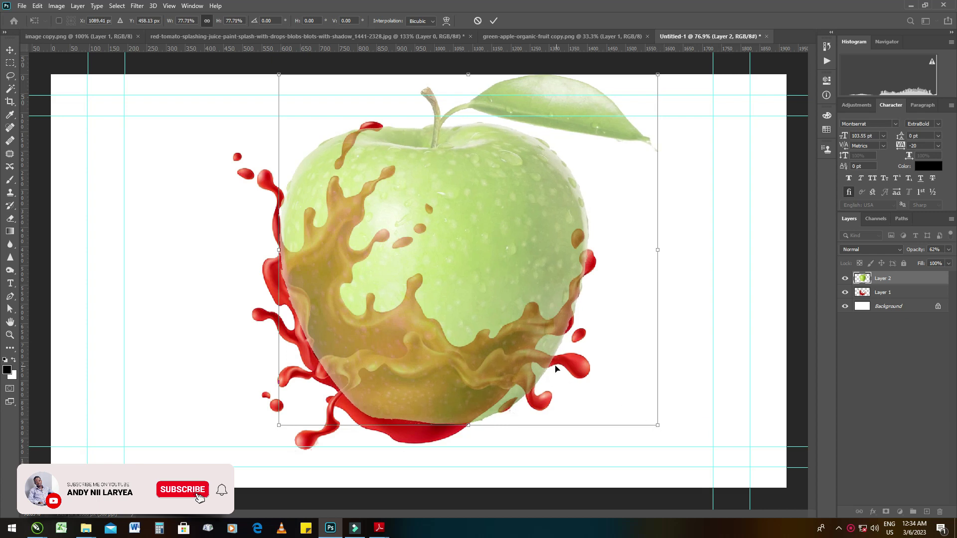
left_click_drag(489, 349, 474, 351)
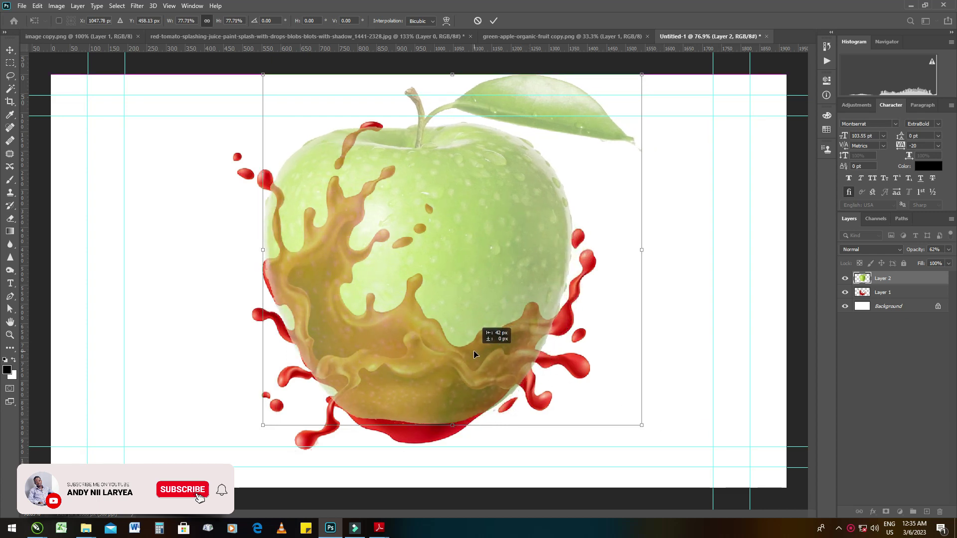
left_click_drag(638, 424, 612, 397)
scroll(489, 368, "up", 1)
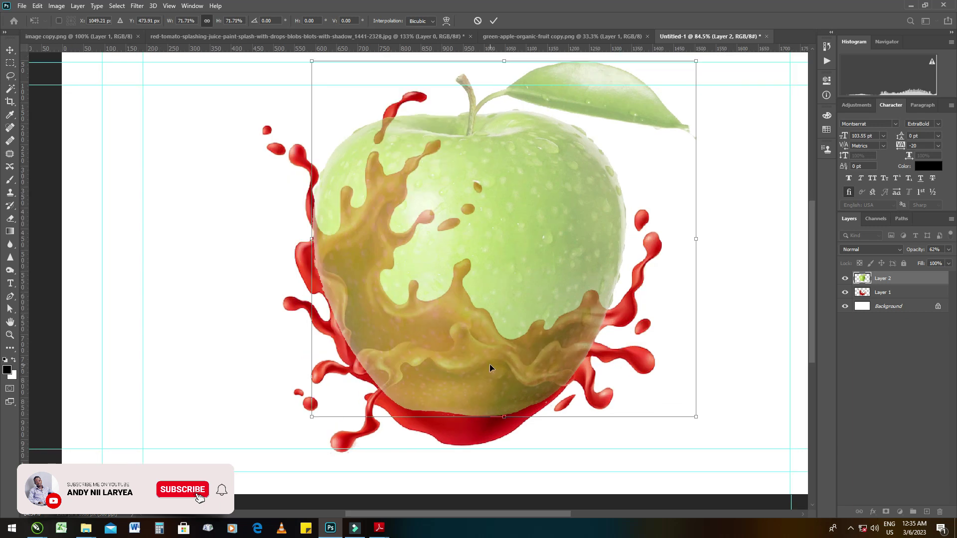
key("Return")
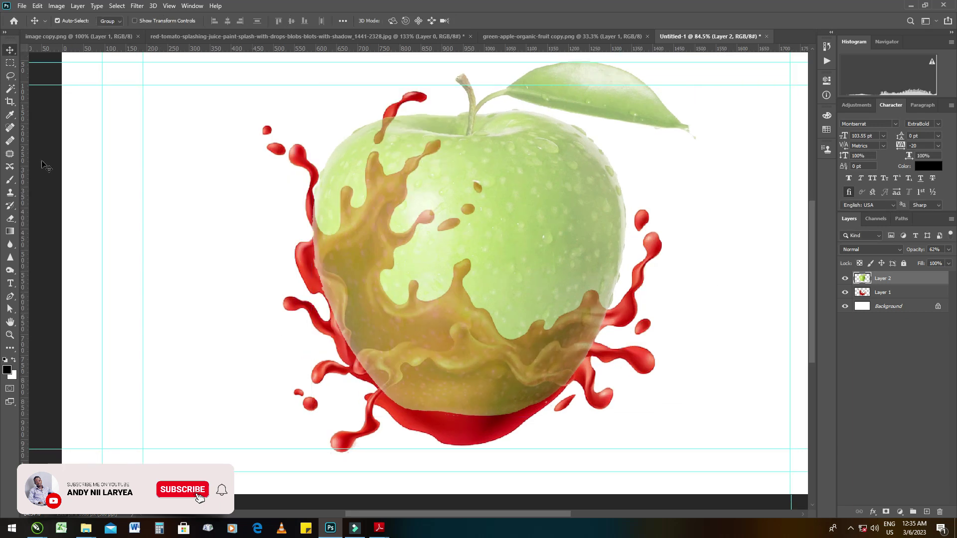
Add a layer mask to the apple layer and set up a black Soft Round brush.
left_click(885, 511)
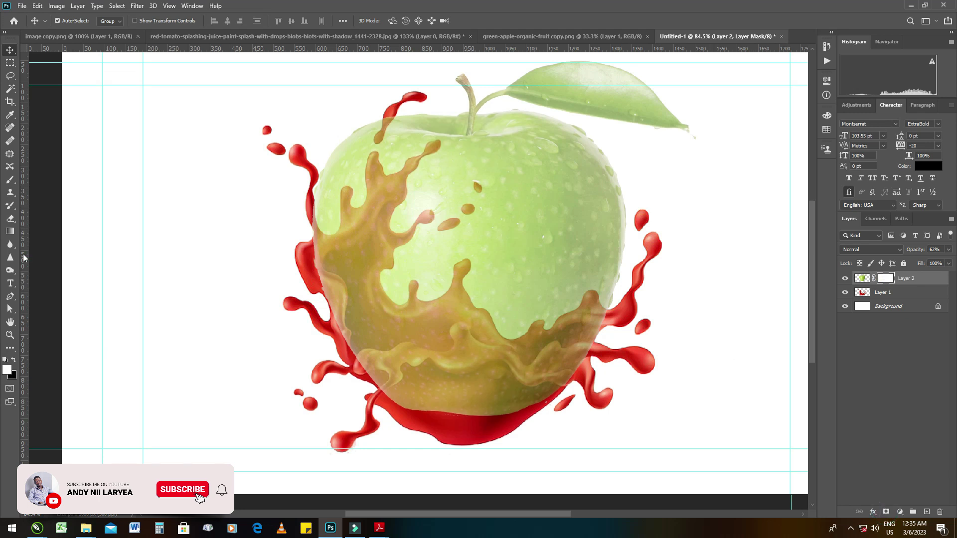
left_click(10, 180)
right_click(382, 261)
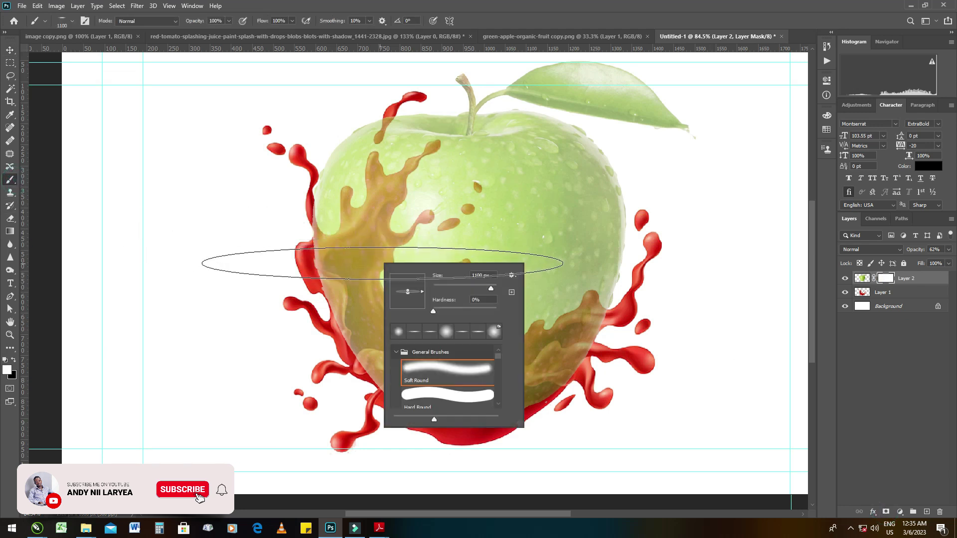
left_click(428, 370)
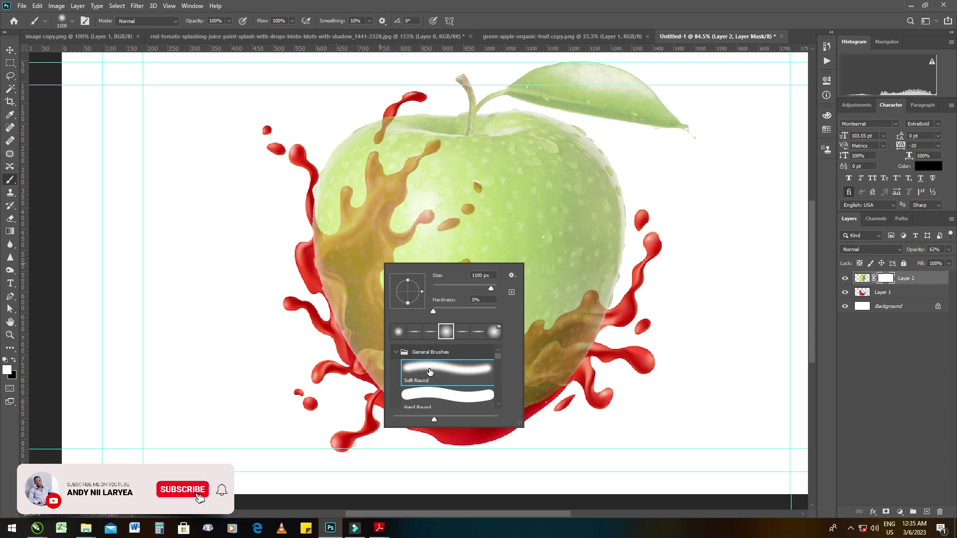
key("Return")
key("bracketleft")
key("bracketleft")
key("bracketleft")
key("bracketleft")
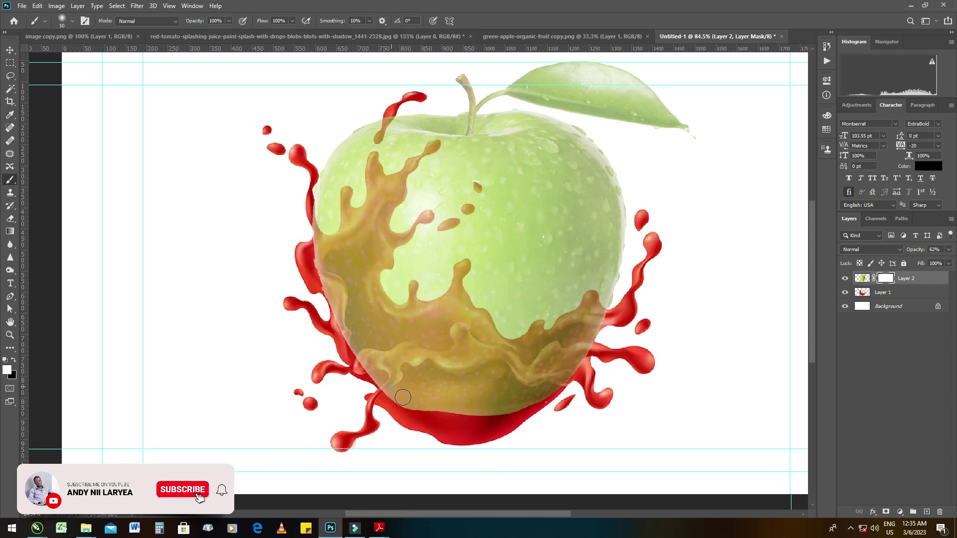
left_click(14, 361)
Paint the mask to hide the apple's bottom along the red juice edge.
left_click_drag(377, 389, 499, 399)
scroll(364, 370, "up", 3)
key("bracketleft")
key("bracketleft")
key("bracketleft")
mouse_move(364, 369)
left_mouse_down()
mouse_move(360, 335)
mouse_move(446, 321)
mouse_move(528, 333)
mouse_move(555, 294)
mouse_move(603, 329)
left_mouse_up()
left_click_drag(482, 514, 516, 515)
mouse_move(446, 328)
left_mouse_down()
mouse_move(590, 334)
mouse_move(572, 380)
left_mouse_up()
Restore the apple to 100% opacity and keep masking along the juice's right and left edges.
key("0")
key("bracketright")
key("bracketright")
key("bracketright")
mouse_move(613, 343)
left_mouse_down()
mouse_move(463, 367)
mouse_move(430, 341)
left_mouse_up()
key("bracketleft")
key("bracketleft")
mouse_move(386, 296)
left_mouse_down()
mouse_move(409, 329)
mouse_move(381, 369)
mouse_move(357, 353)
mouse_move(219, 344)
left_mouse_up()
key("bracketleft")
key("bracketleft")
key("bracketleft")
mouse_move(299, 393)
left_mouse_down()
mouse_move(232, 348)
mouse_move(296, 381)
mouse_move(323, 378)
left_mouse_up()
key("bracketright")
key("bracketright")
key("bracketright")
scroll(349, 299, "down", 5)
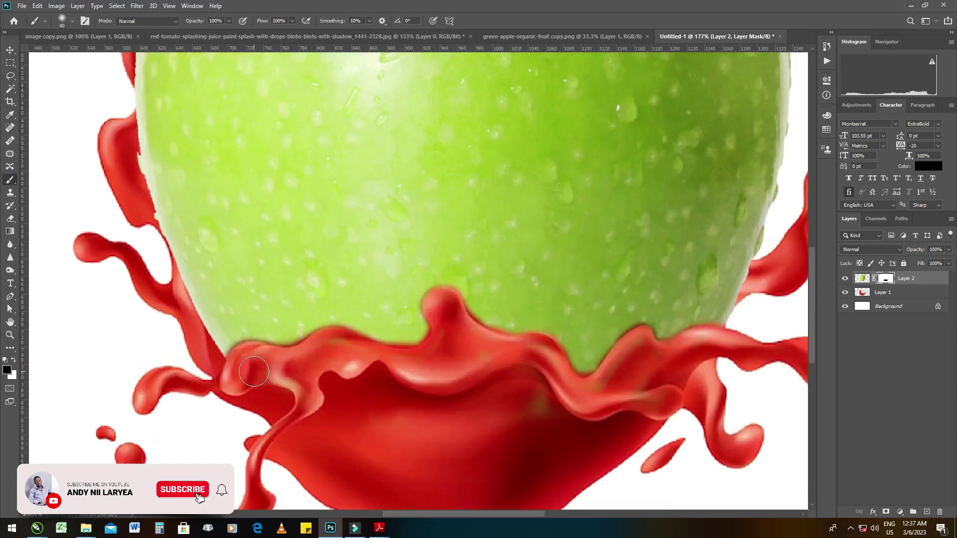
Set the apple to 60% opacity and refine the mask along the red edge and inside the juice.
left_click(948, 263)
left_click_drag(942, 264, 925, 262)
scroll(349, 299, "up", 5)
key("bracketleft")
key("bracketleft")
key("bracketleft")
mouse_move(264, 258)
left_mouse_down()
mouse_move(319, 279)
mouse_move(325, 372)
left_mouse_up()
left_click_drag(349, 454, 269, 262)
key("bracketright")
key("bracketright")
left_click_drag(948, 249, 954, 260)
key("bracketright")
left_click_drag(311, 284, 286, 287)
scroll(313, 273, "up", 1)
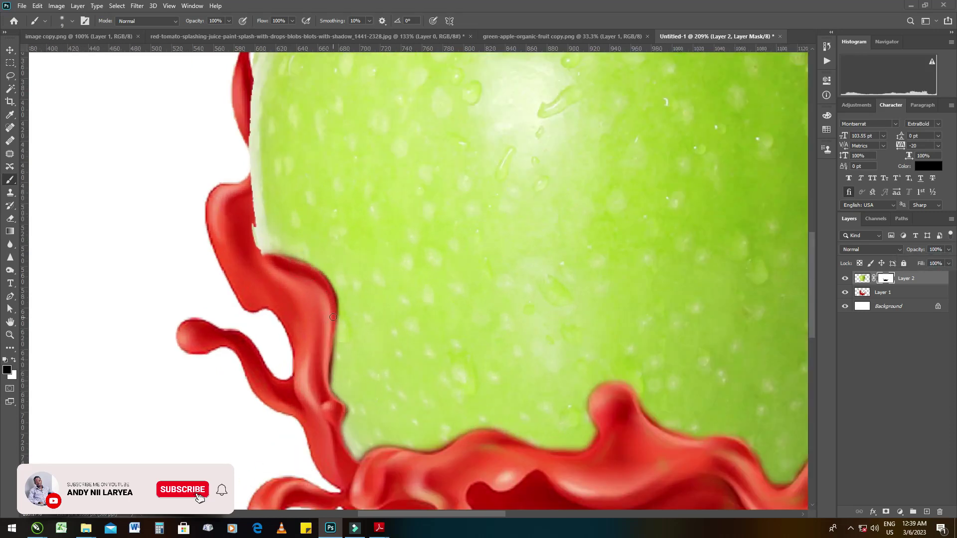
scroll(260, 256, "down", 6)
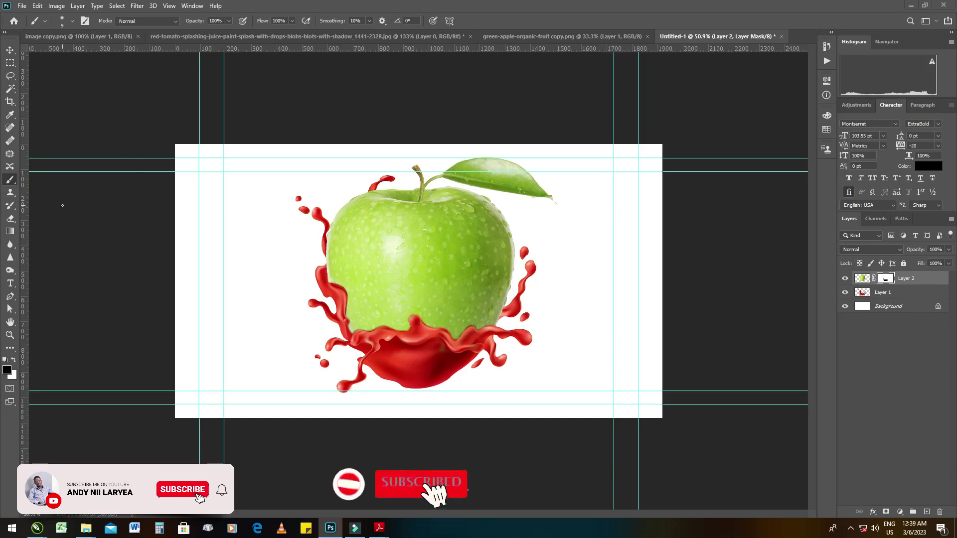
Duplicate the apple layer, delete the copy's layer mask, and hide the masked original Layer 2.
left_click(10, 50)
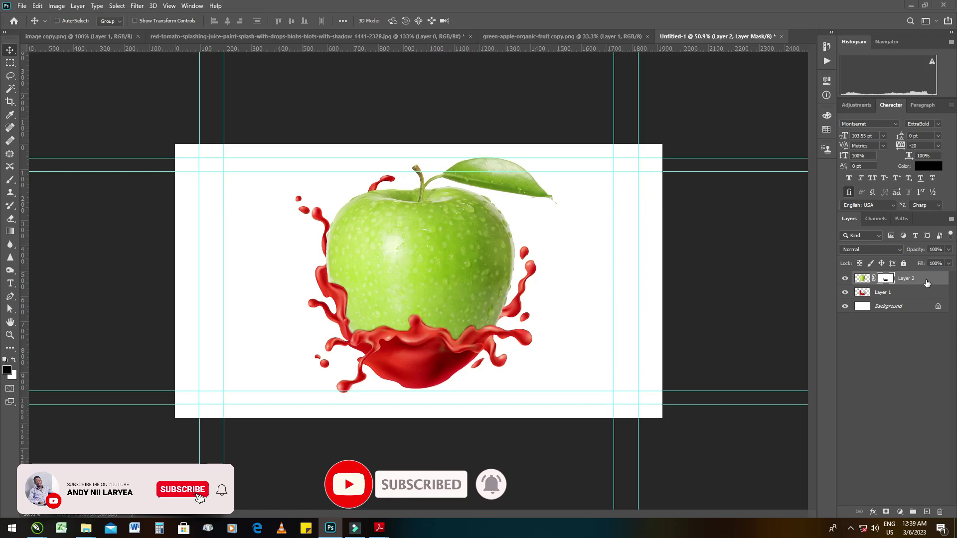
key("ctrl+j")
right_click(885, 279)
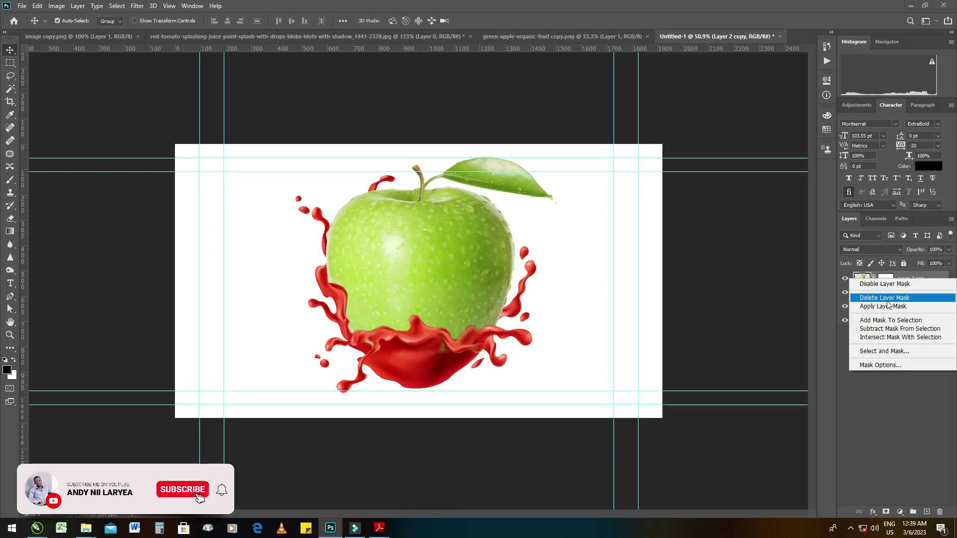
left_click(885, 298)
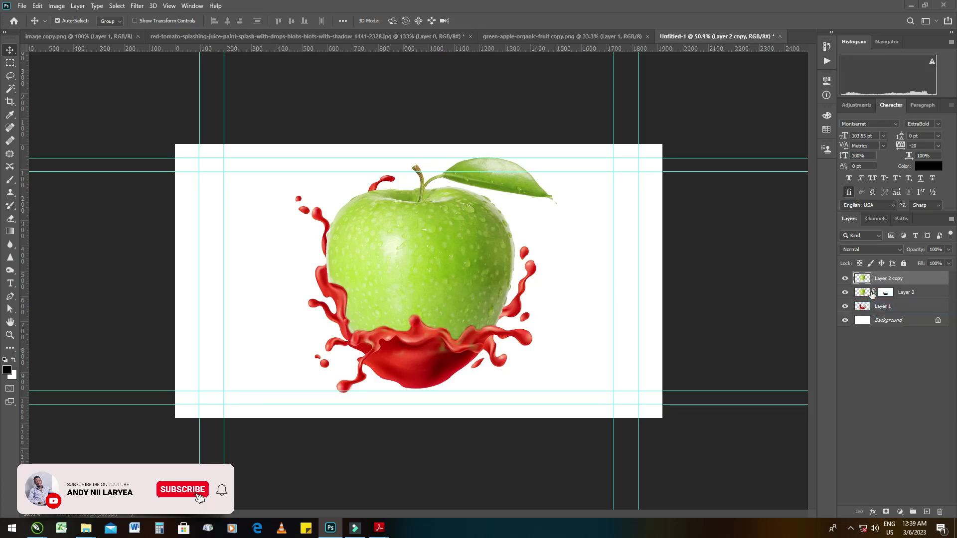
left_click(844, 293)
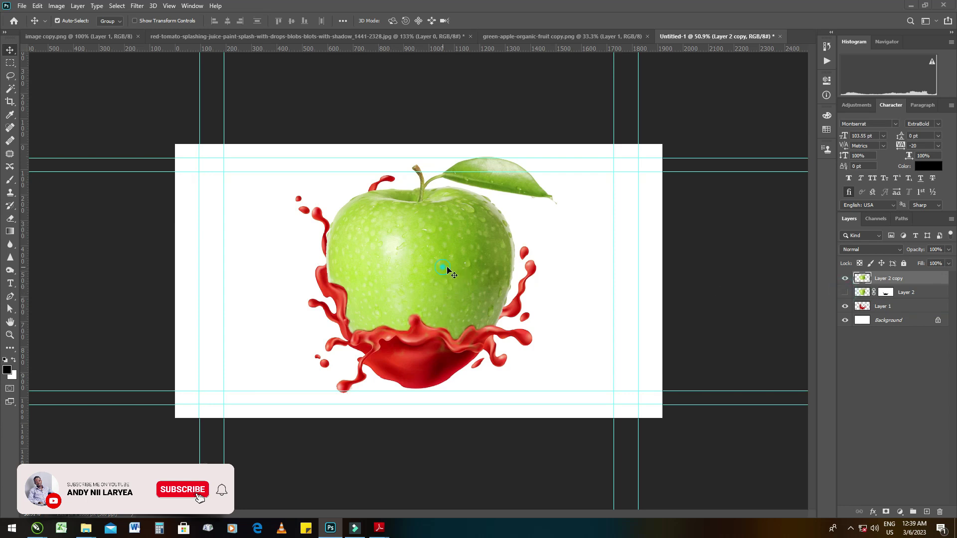
scroll(343, 293, "up", 10)
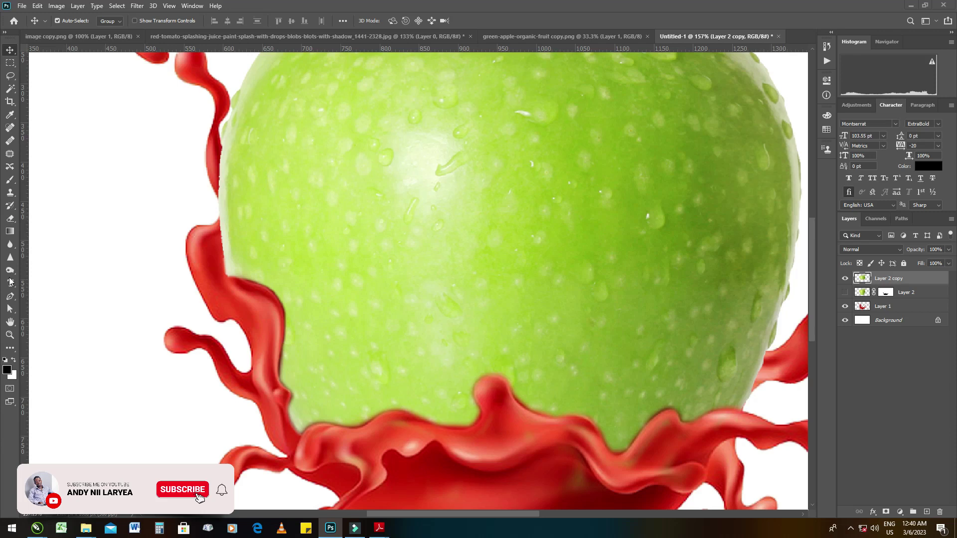
Trace a closed Pen path around the apple's lower part and turn it into a selection.
left_click(10, 297)
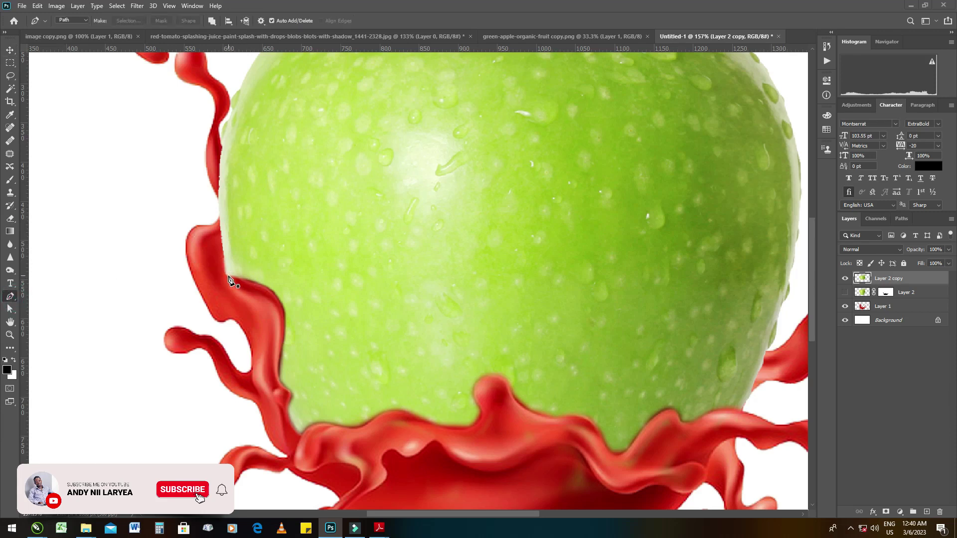
left_click(228, 278)
scroll(294, 279, "down", 3)
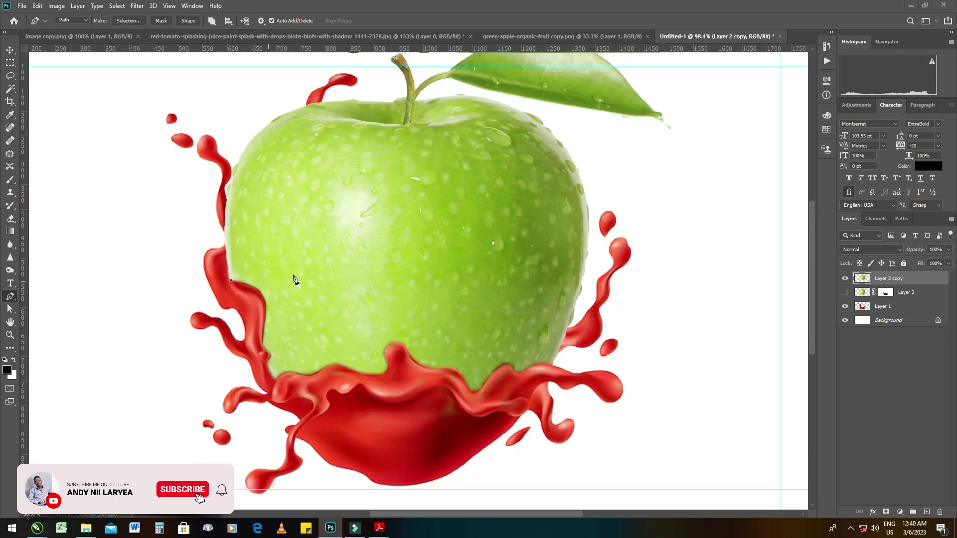
left_click(604, 183)
scroll(664, 327, "down", 1)
left_click(646, 417)
left_click(541, 452)
left_click(422, 495)
left_click(313, 479)
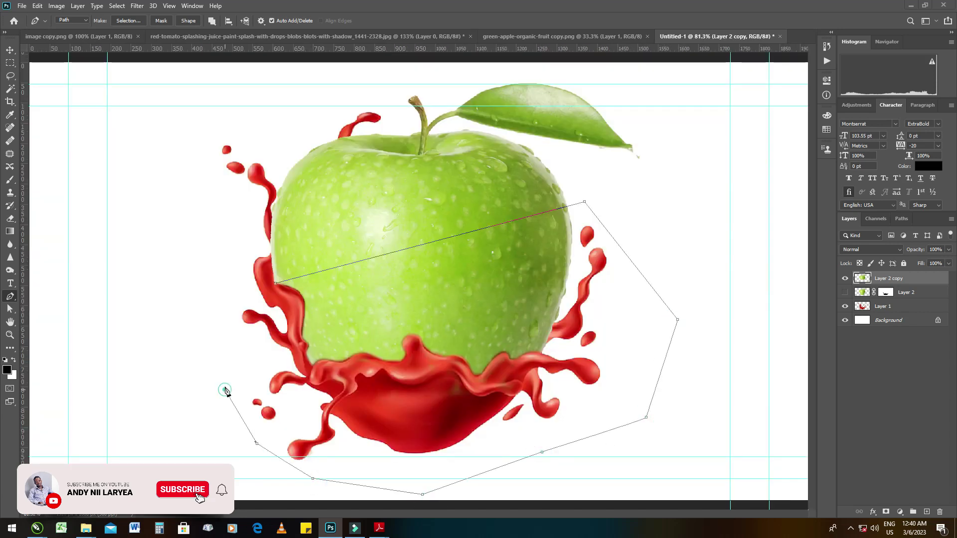
left_click(275, 283)
key("ctrl+Return")
Copy the selected lower apple part to a new layer and load the apple's outline as a selection.
key("ctrl+j")
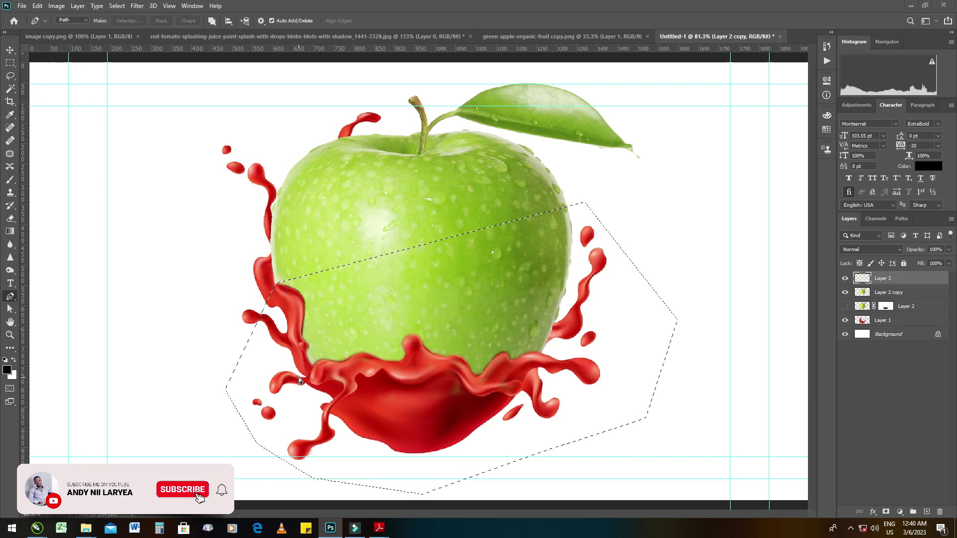
left_click(845, 293)
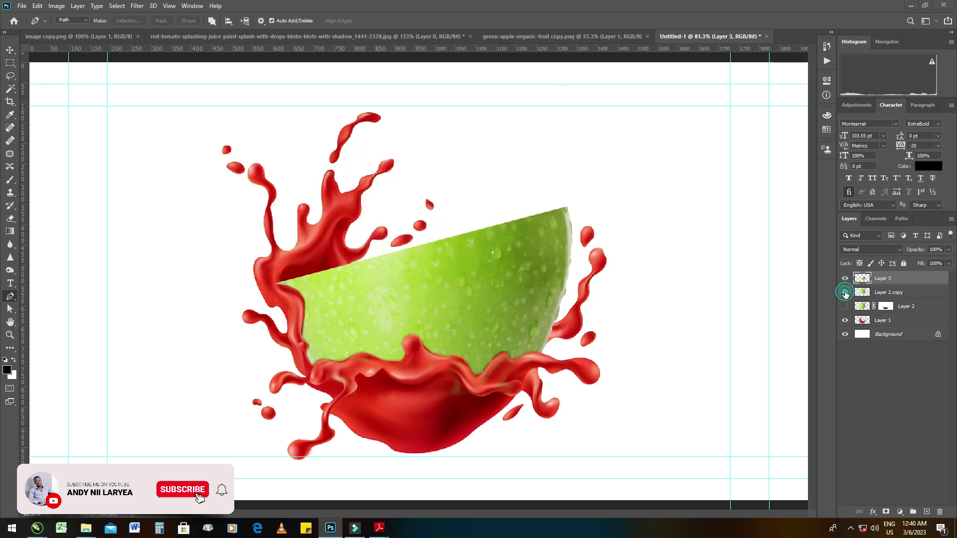
left_click(845, 293)
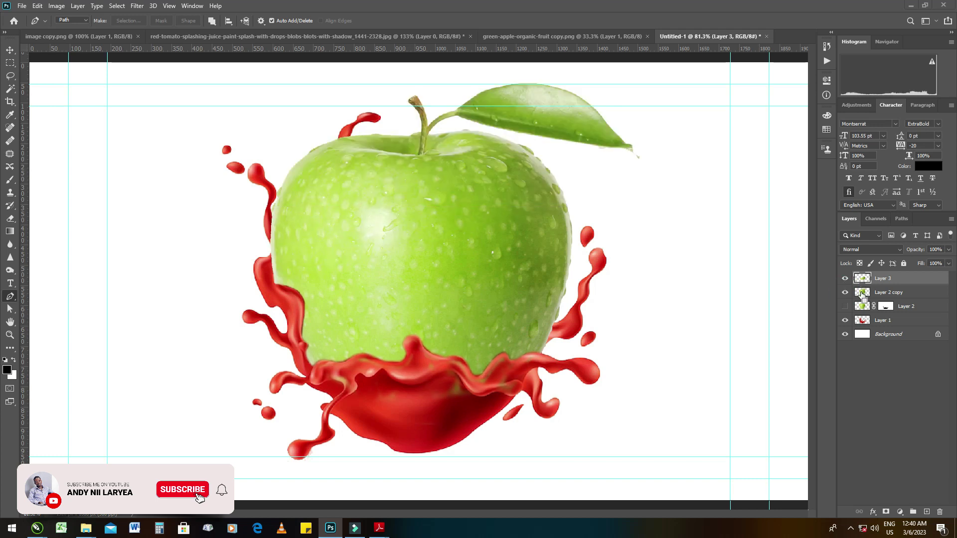
left_click(863, 281, "ctrl")
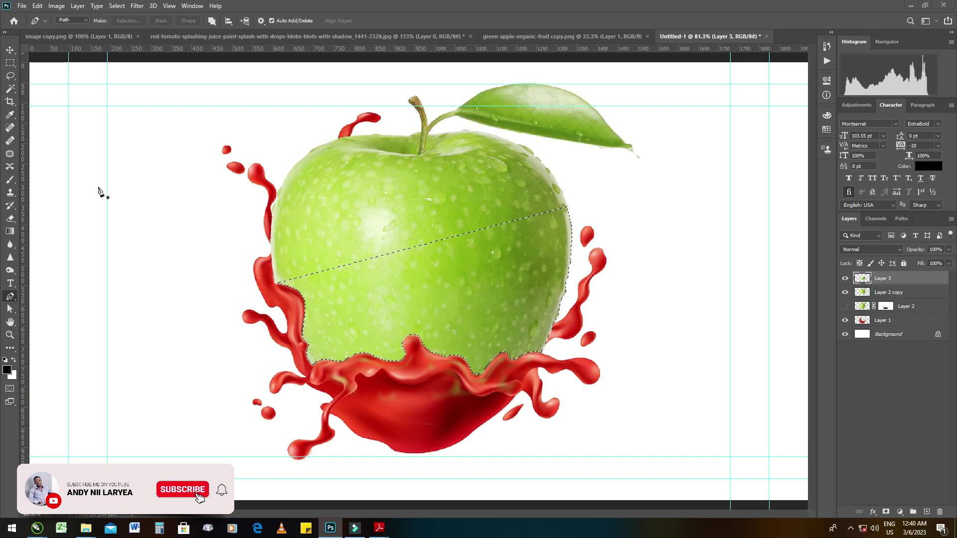
Invert the selection on Layer 2 copy and copy the apple's top piece to Layer 4.
left_click(10, 62)
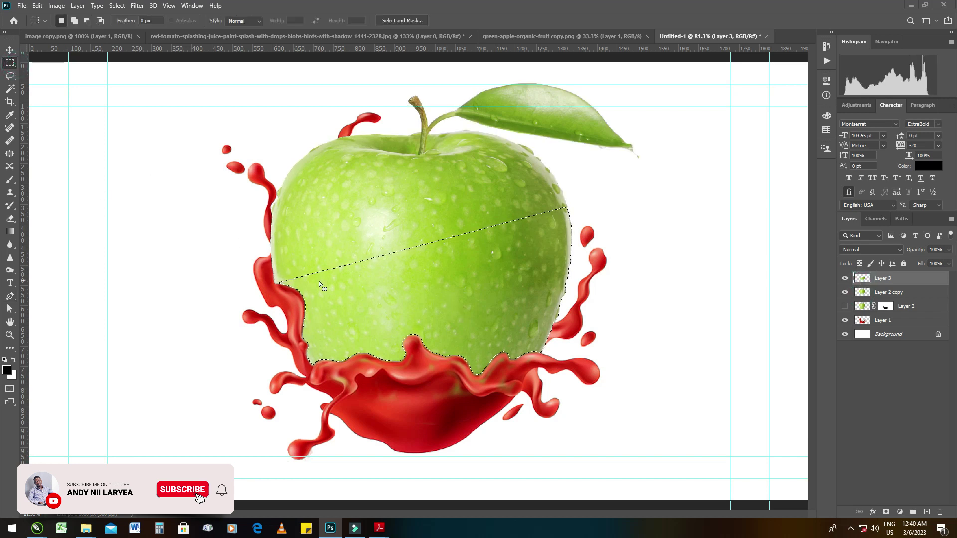
right_click(405, 285)
left_click(875, 294)
right_click(497, 285)
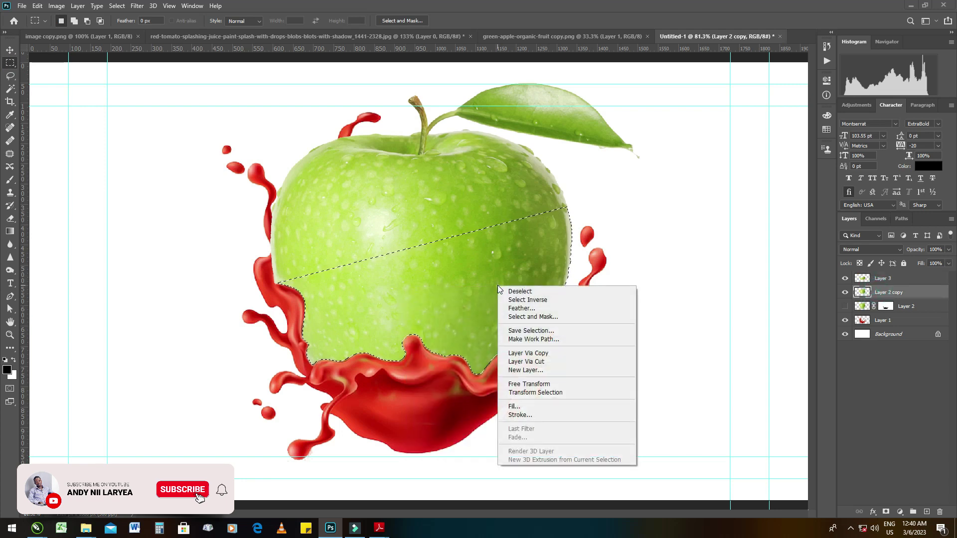
left_click(535, 300)
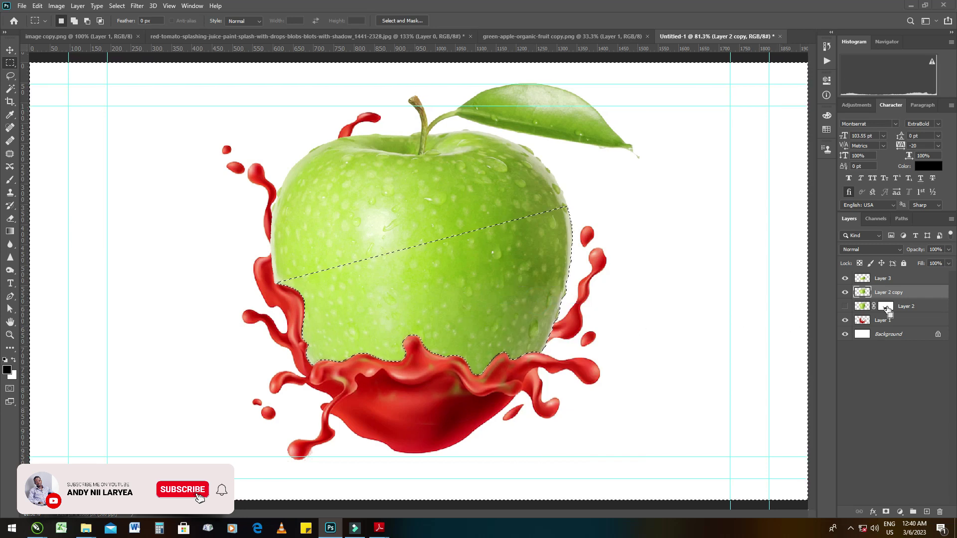
key("ctrl+j")
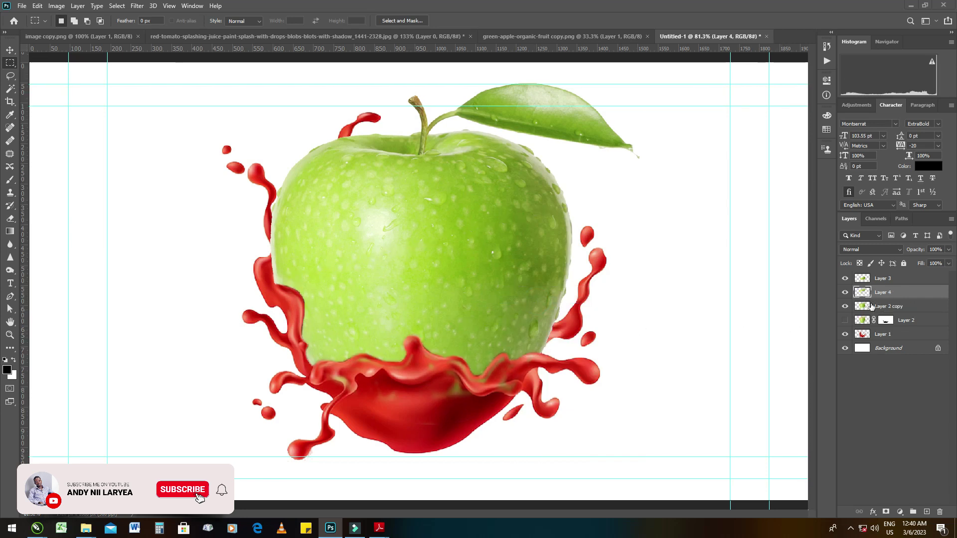
Move Layer 4 to the top of the stack, check the pieces, and hide Layer 4.
left_click_drag(877, 289, 869, 274)
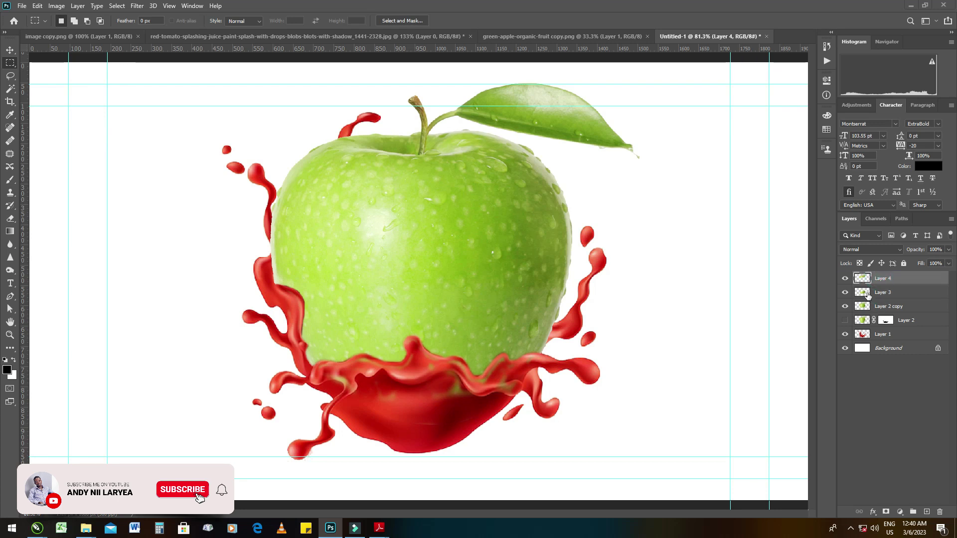
left_click(844, 306)
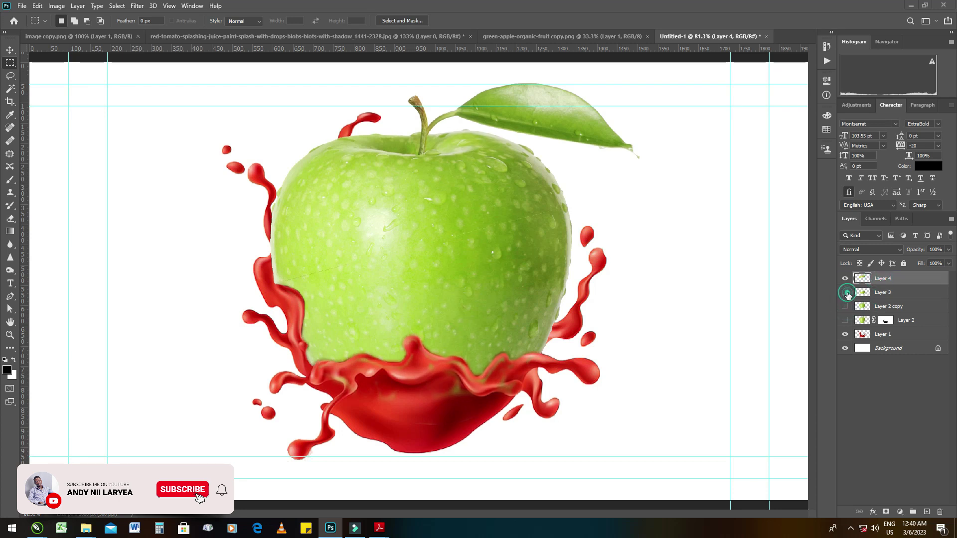
left_click(847, 294)
left_click(845, 278)
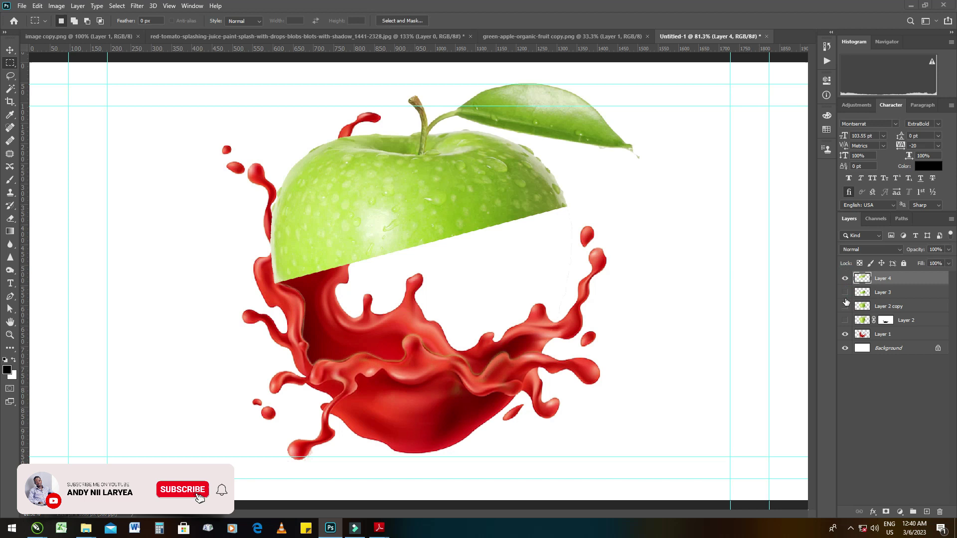
left_click(845, 293)
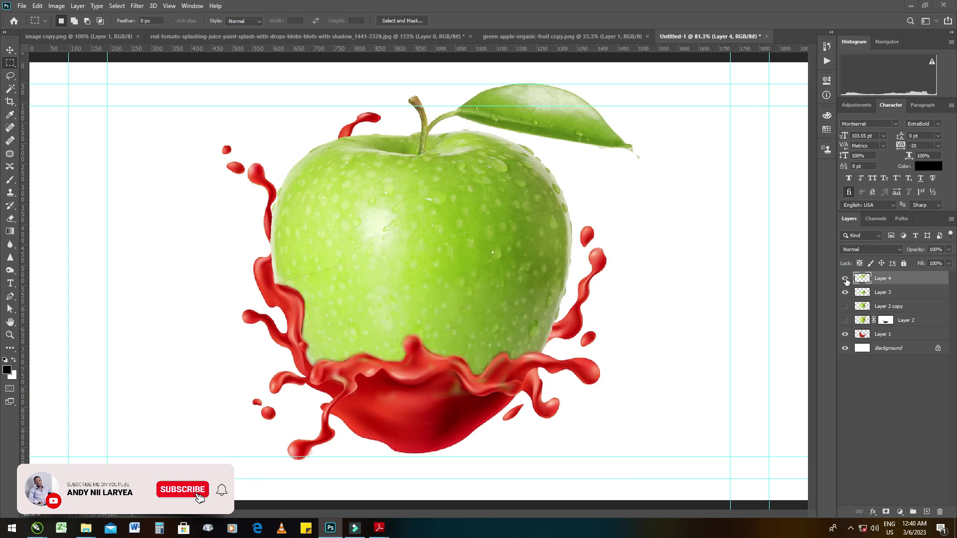
left_click(845, 278)
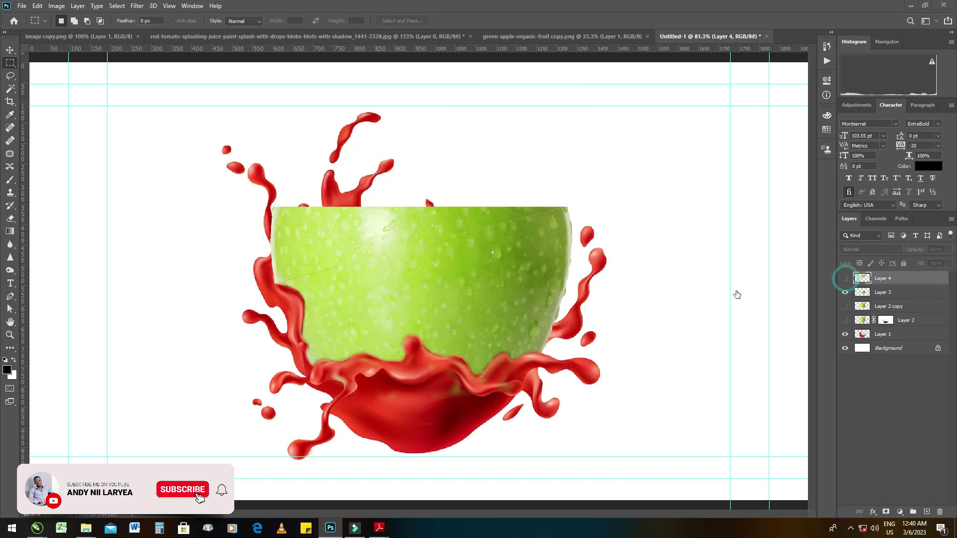
With the lower apple half active, bring the apple slice from image copy.png into the composition.
key("v")
left_click(470, 269)
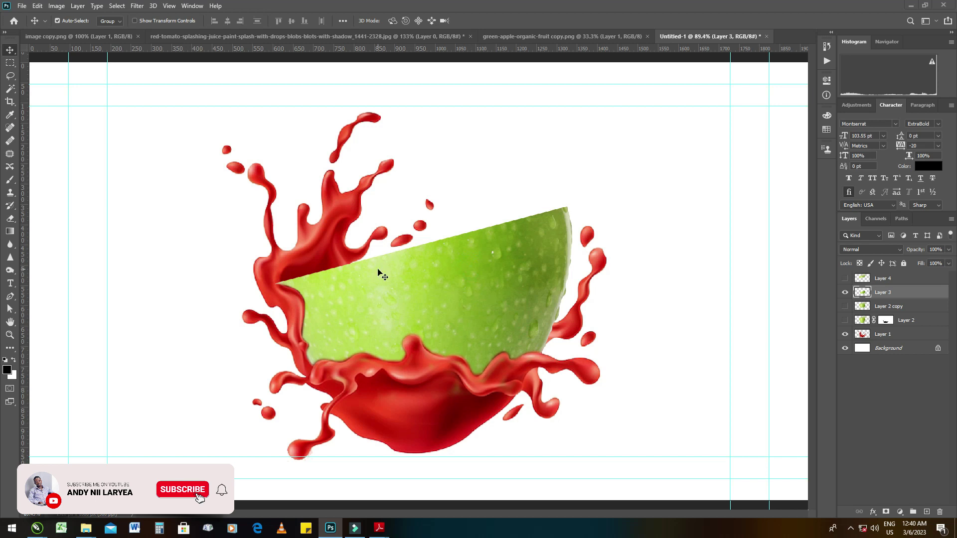
scroll(377, 271, "up", 1)
scroll(378, 271, "up", 1)
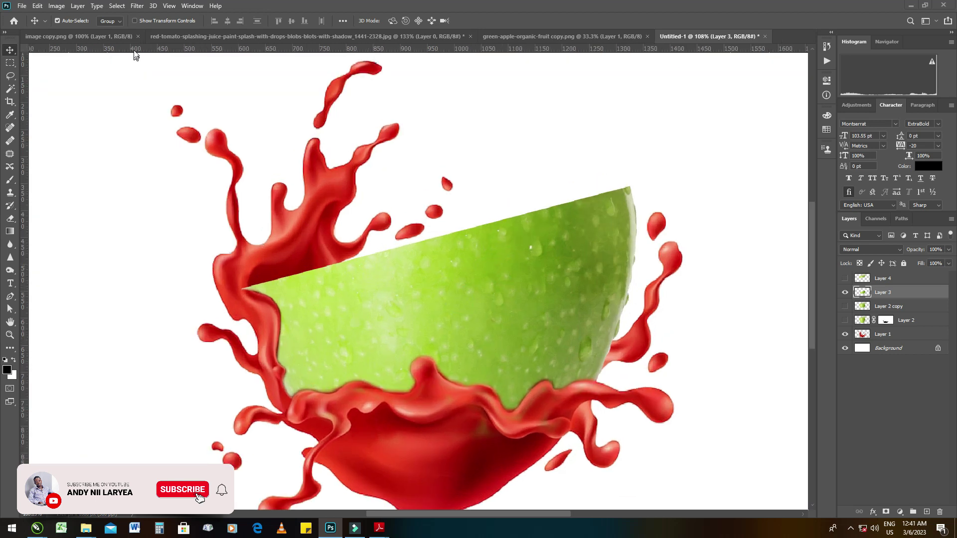
left_click(103, 37)
mouse_move(401, 241)
left_mouse_down()
mouse_move(427, 127)
mouse_move(443, 273)
left_mouse_up()
Rotate the apple slice about a quarter turn and distort it into a tilted, flattened face.
key("ctrl+0")
key("ctrl+t")
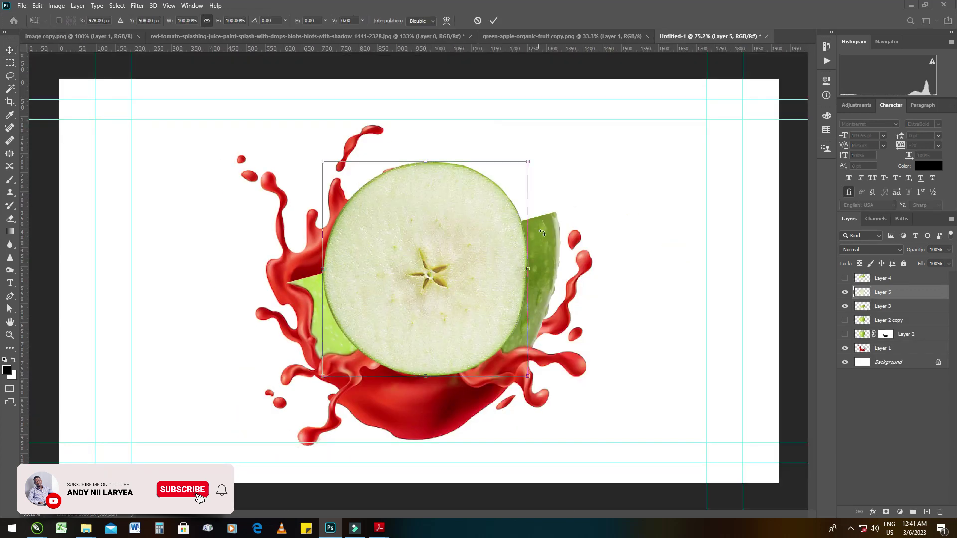
left_click_drag(579, 182, 344, 150)
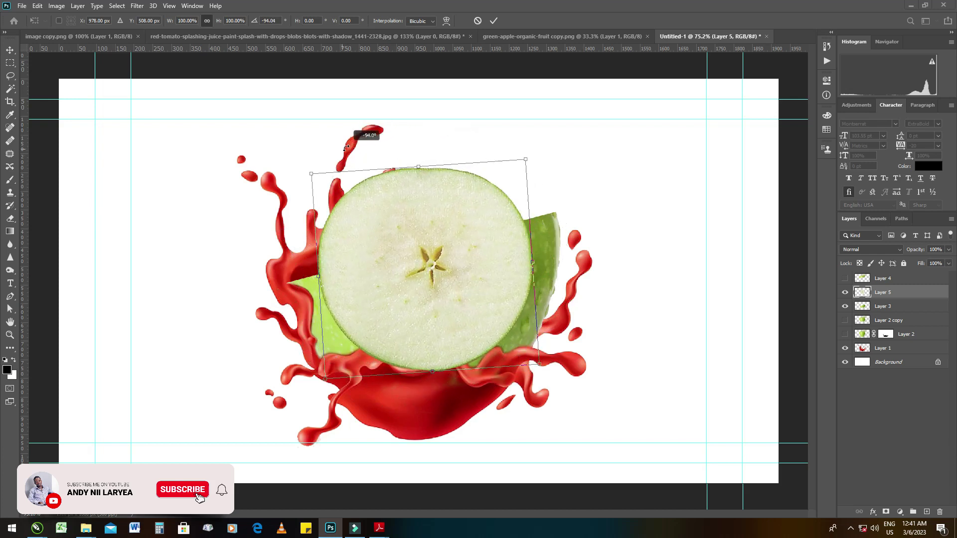
right_click(440, 223)
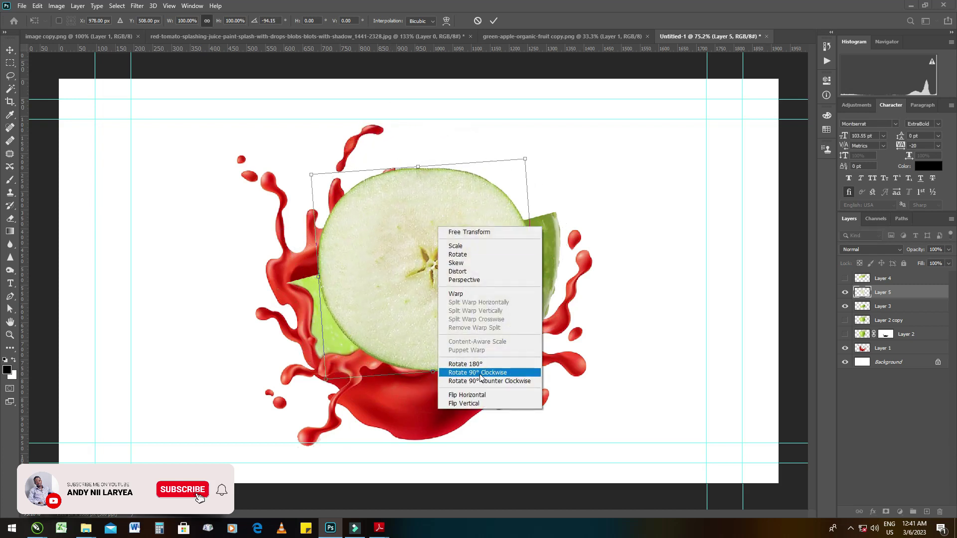
left_click(462, 271)
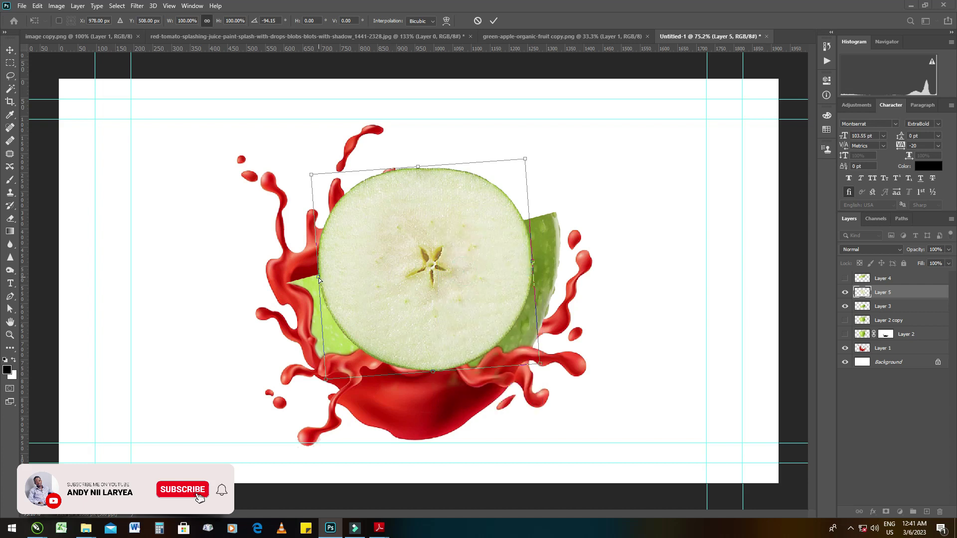
left_click_drag(318, 277, 300, 283)
left_click_drag(532, 261, 550, 234)
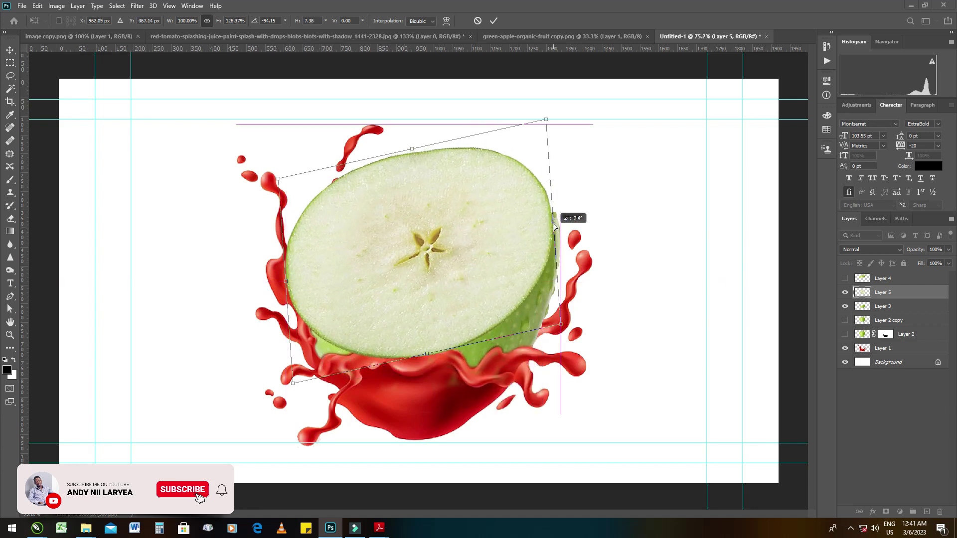
mouse_move(429, 143)
left_mouse_down()
mouse_move(426, 214)
mouse_move(438, 256)
mouse_move(424, 211)
left_mouse_up()
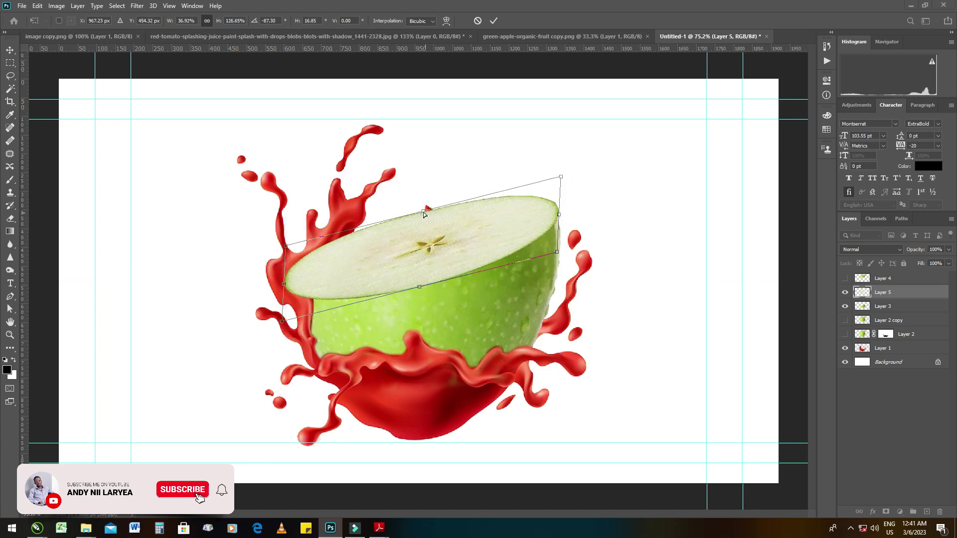
Nudge the slice's left and top-right corners into place and apply the distortion.
scroll(285, 288, "up", 5)
left_click_drag(285, 288, 287, 273)
scroll(287, 273, "down", 4)
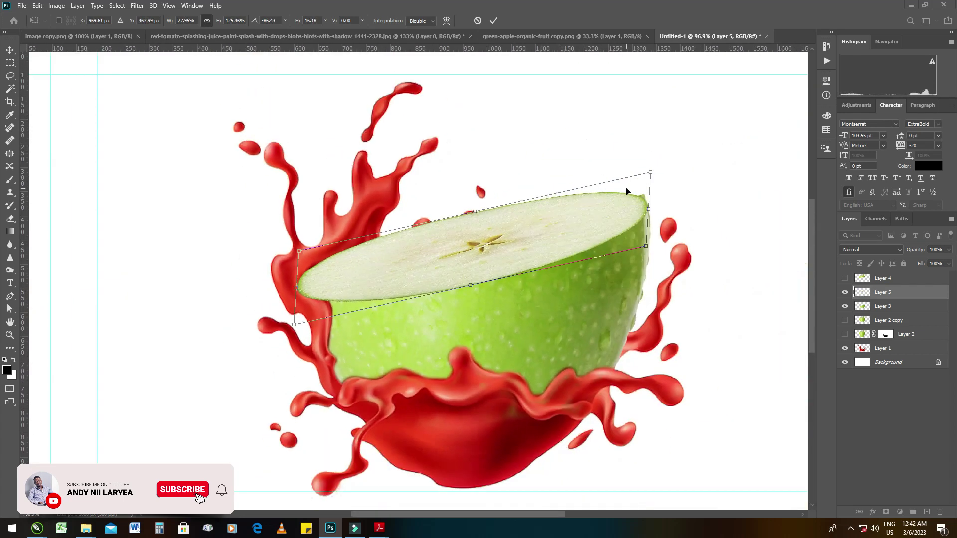
scroll(626, 191, "up", 3)
left_click_drag(648, 150, 651, 135)
scroll(593, 245, "down", 3)
scroll(328, 276, "down", 1)
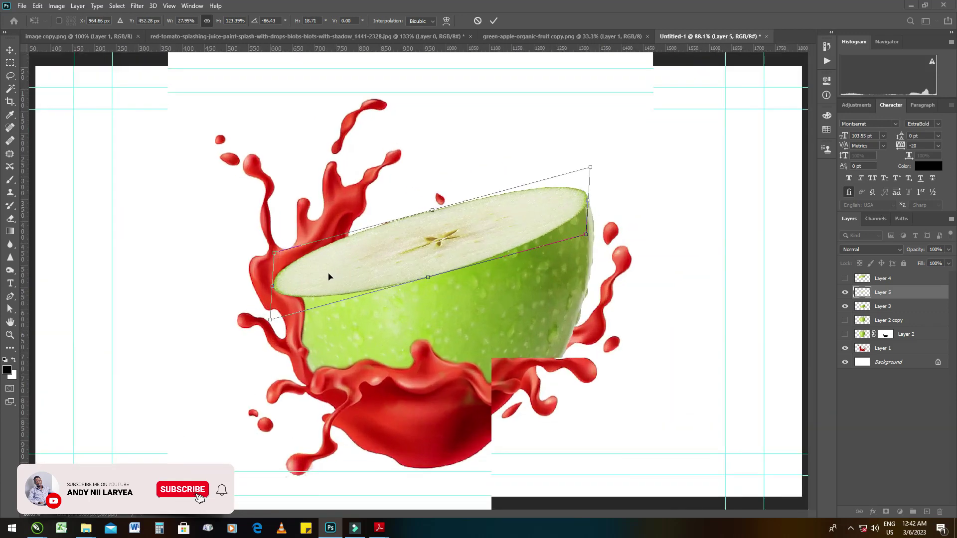
scroll(329, 276, "up", 3)
key("Return")
Start a second distort transform on the slice, trying a reshape and undoing it.
key("ctrl+t")
right_click(418, 188)
left_click(439, 222)
left_click_drag(251, 205, 376, 294)
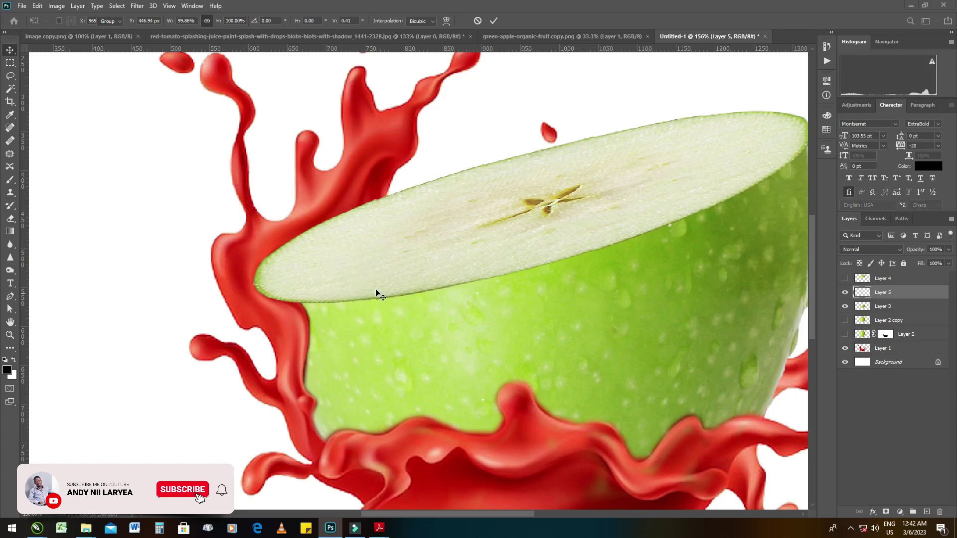
key("ctrl+z")
scroll(598, 216, "down", 2)
Slant the slice's sides, squash its height to fit the cut, apply, and position it on the apple half.
left_click_drag(289, 240, 292, 237)
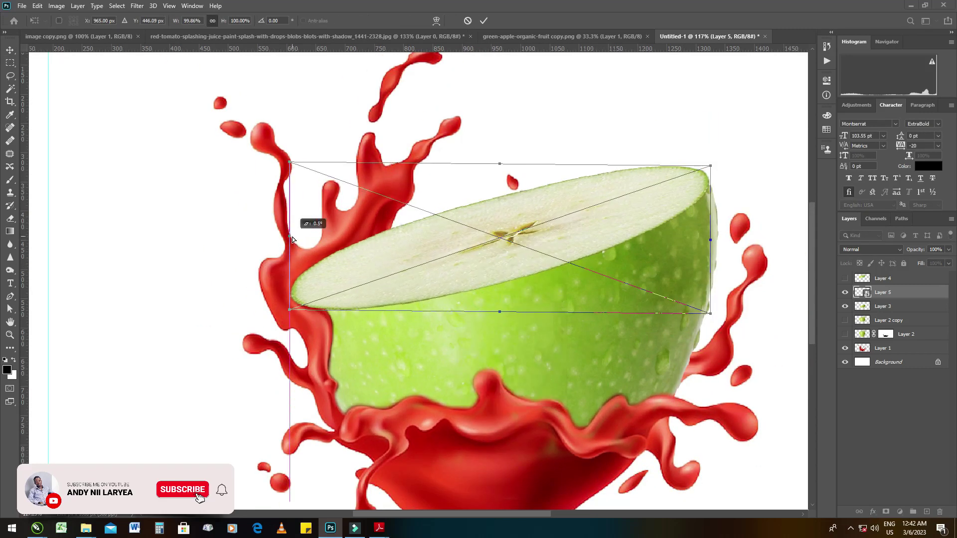
scroll(710, 244, "up", 4)
left_click_drag(710, 244, 716, 323)
scroll(716, 324, "down", 4)
left_click_drag(477, 210, 477, 239)
scroll(698, 292, "up", 2)
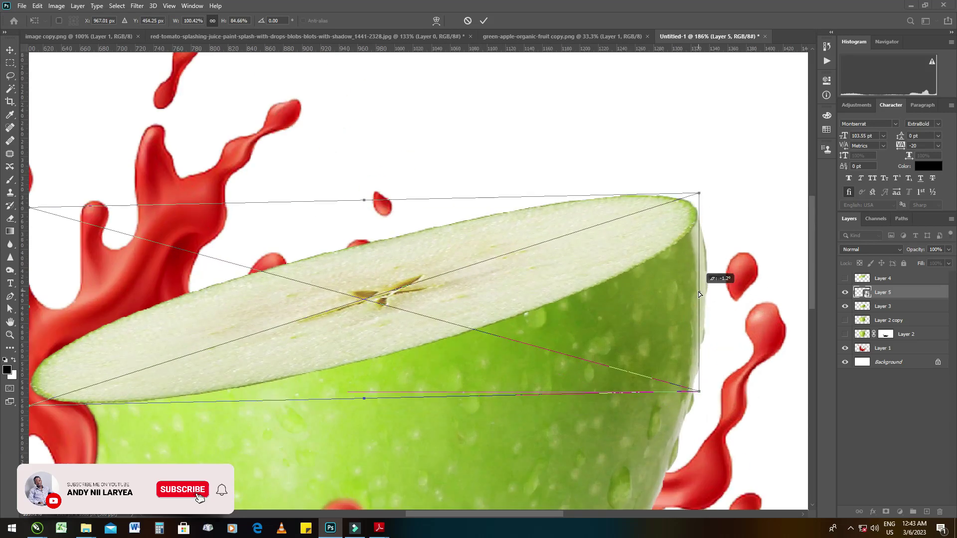
scroll(296, 349, "up", 2)
scroll(296, 349, "up", 1)
key("Return")
scroll(423, 341, "down", 3)
scroll(426, 341, "down", 2)
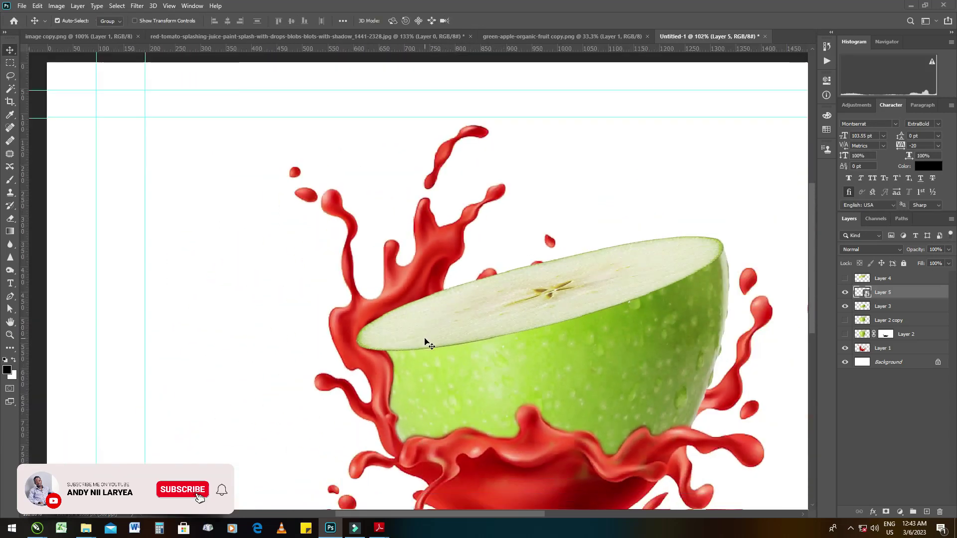
left_click_drag(529, 344, 530, 344)
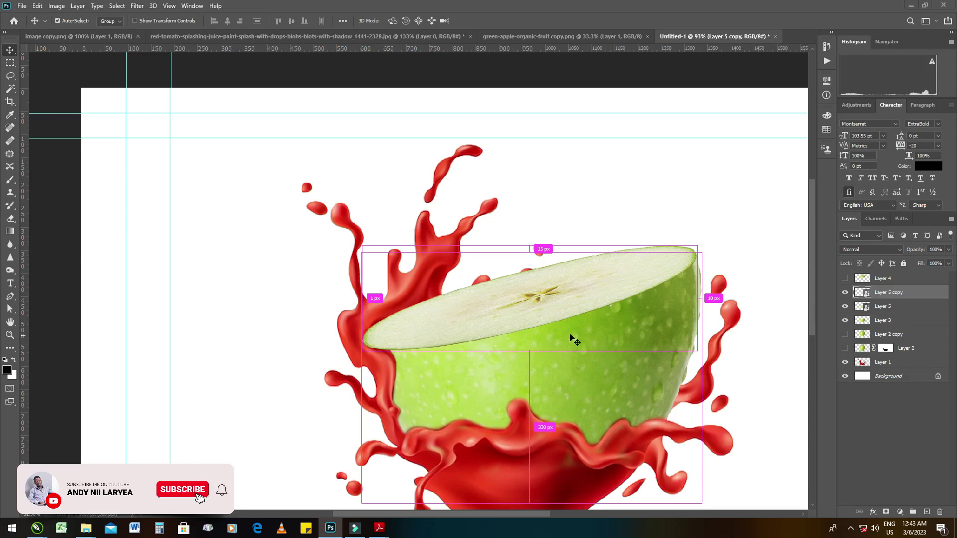
Hide the Layer 5 copy backup and rasterize Layer 5.
left_click(845, 294)
left_click(886, 304)
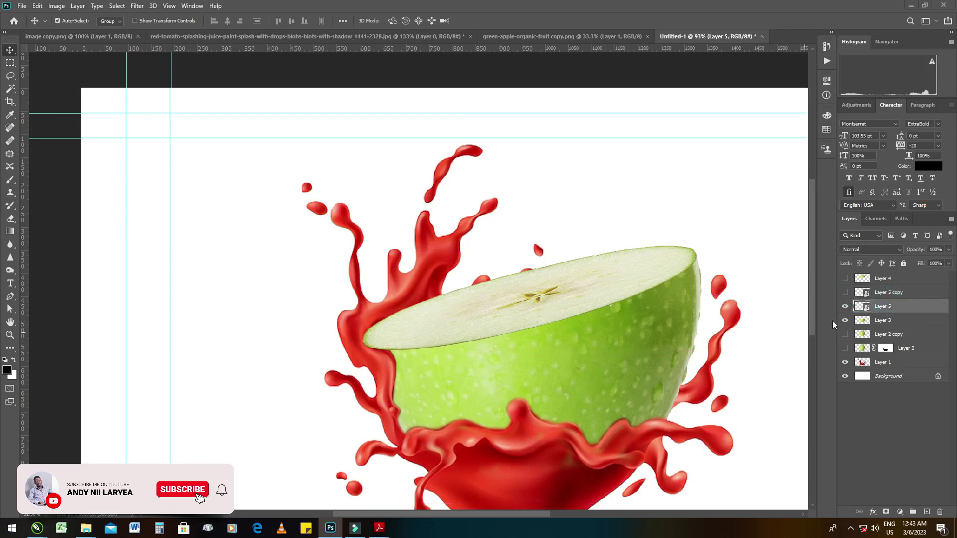
right_click(879, 307)
left_click(796, 273)
Lower Layer 5's opacity to 73%.
scroll(362, 348, "up", 2)
scroll(360, 342, "up", 2)
scroll(357, 338, "up", 2)
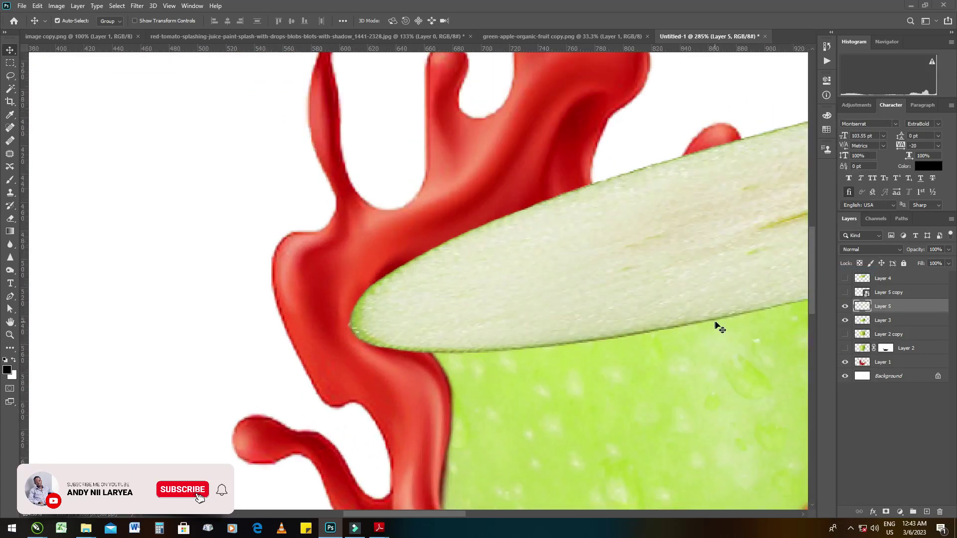
left_click_drag(948, 250, 939, 263)
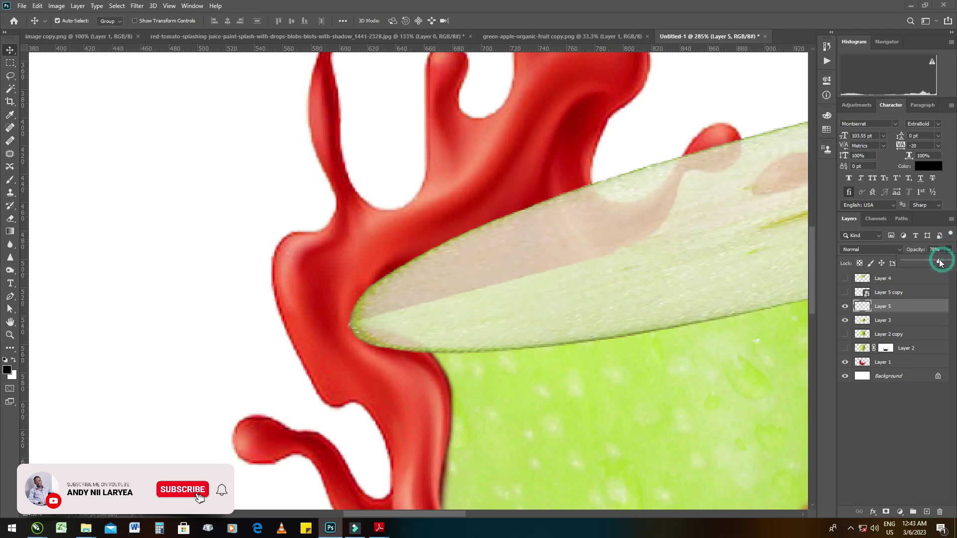
left_click_drag(938, 261, 936, 260)
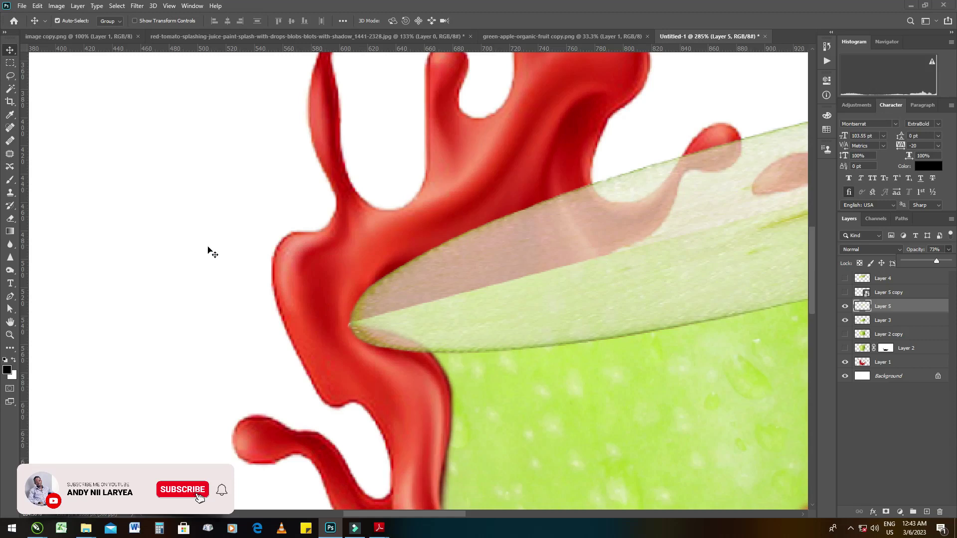
left_click(9, 219)
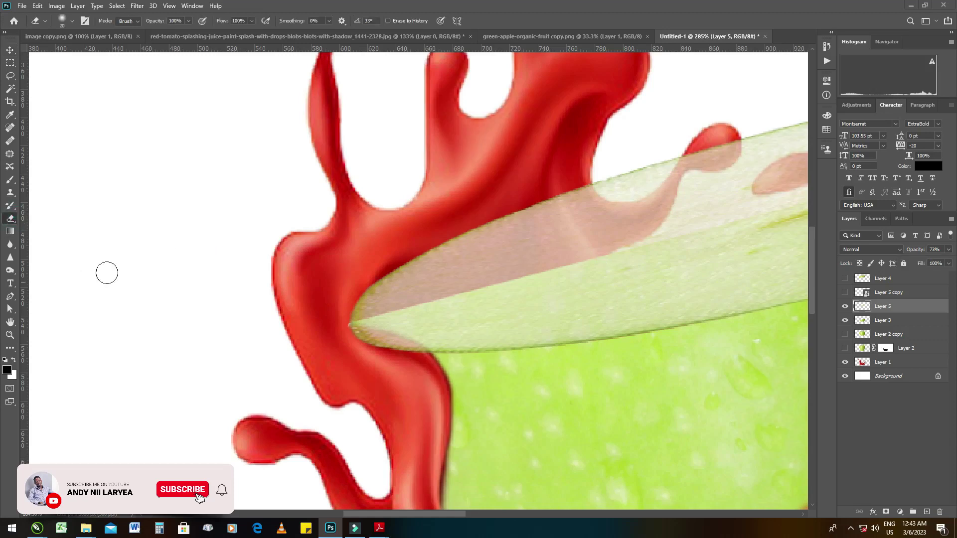
Mask Layer 5 and paint black over the slice's left tip so the splash shows through.
left_click(885, 512)
left_click(9, 180)
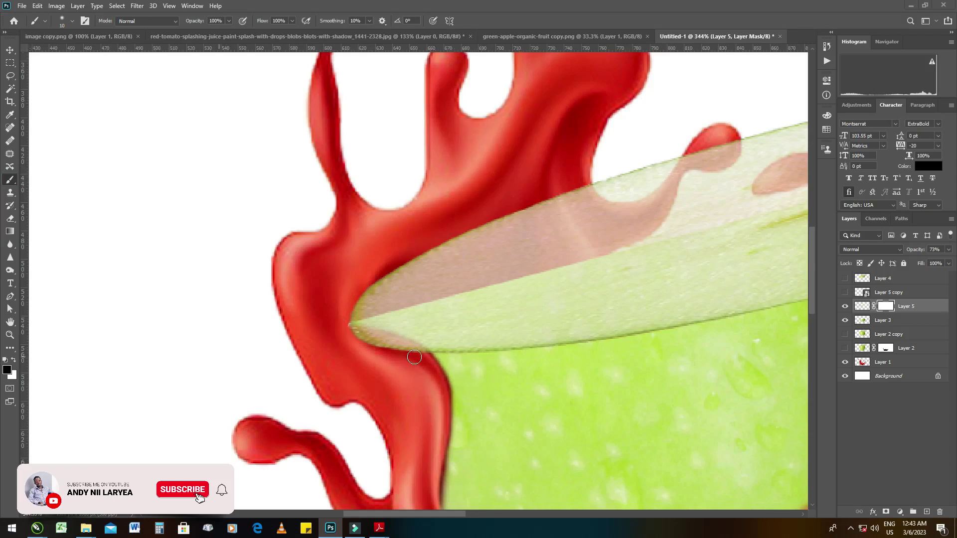
scroll(413, 357, "up", 2)
mouse_move(430, 354)
left_mouse_down()
mouse_move(316, 312)
mouse_move(367, 340)
mouse_move(405, 349)
mouse_move(410, 339)
mouse_move(347, 319)
mouse_move(309, 319)
left_mouse_up()
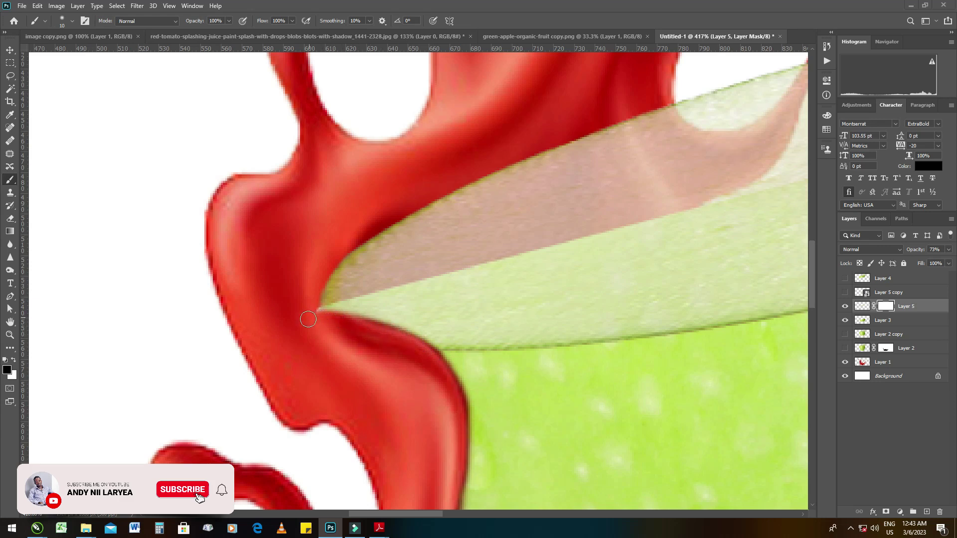
Add a layer mask to Layer 3 and return Layer 5 to 100% opacity.
left_click(880, 322)
left_click_drag(310, 314, 309, 317)
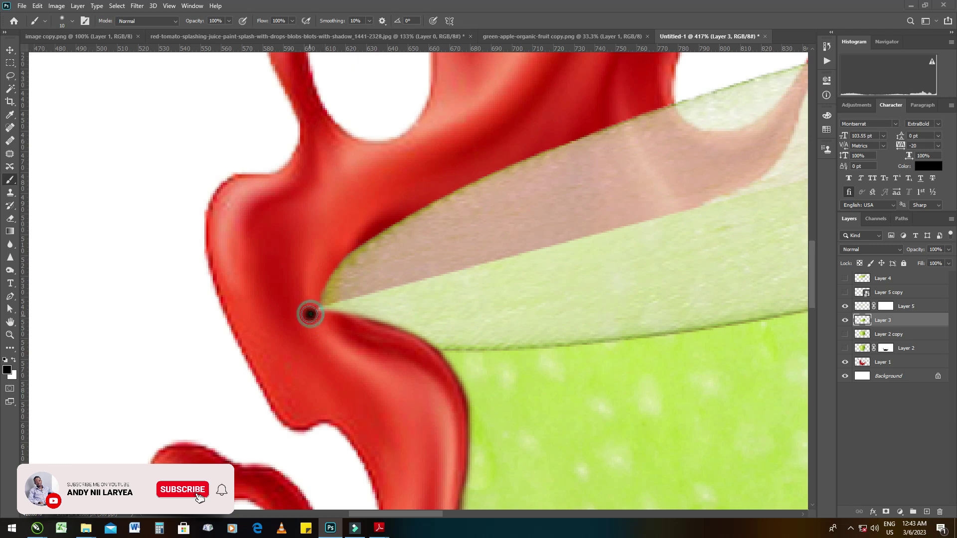
key("ctrl+z")
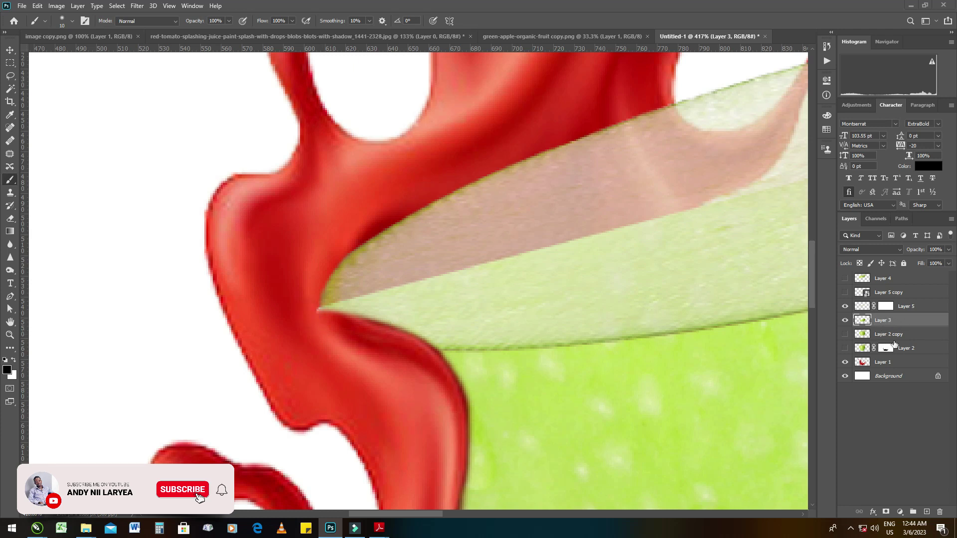
left_click(885, 511)
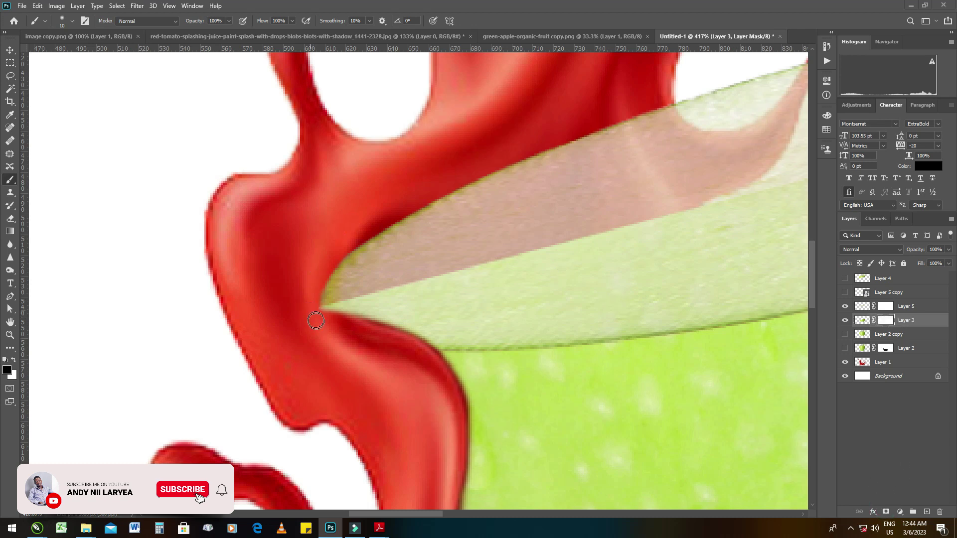
scroll(310, 306, "down", 2)
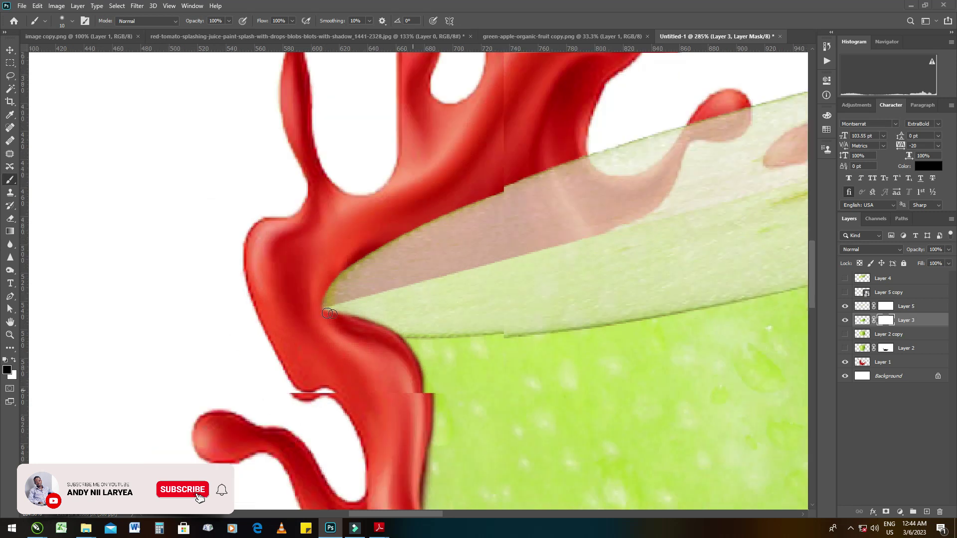
scroll(310, 307, "down", 2)
scroll(388, 309, "down", 1)
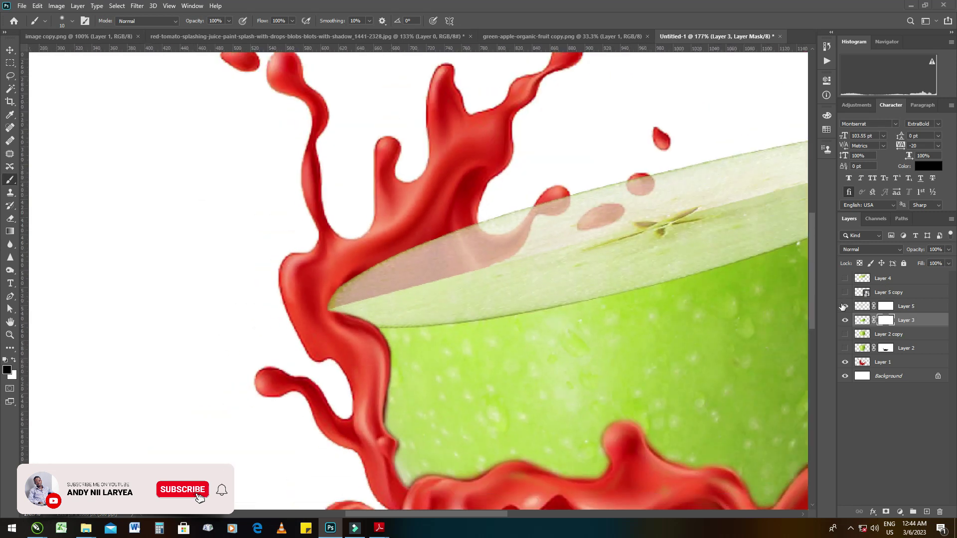
left_click(904, 306)
left_click(948, 249)
mouse_move(949, 260)
left_mouse_down()
mouse_move(937, 261)
mouse_move(954, 264)
left_mouse_up()
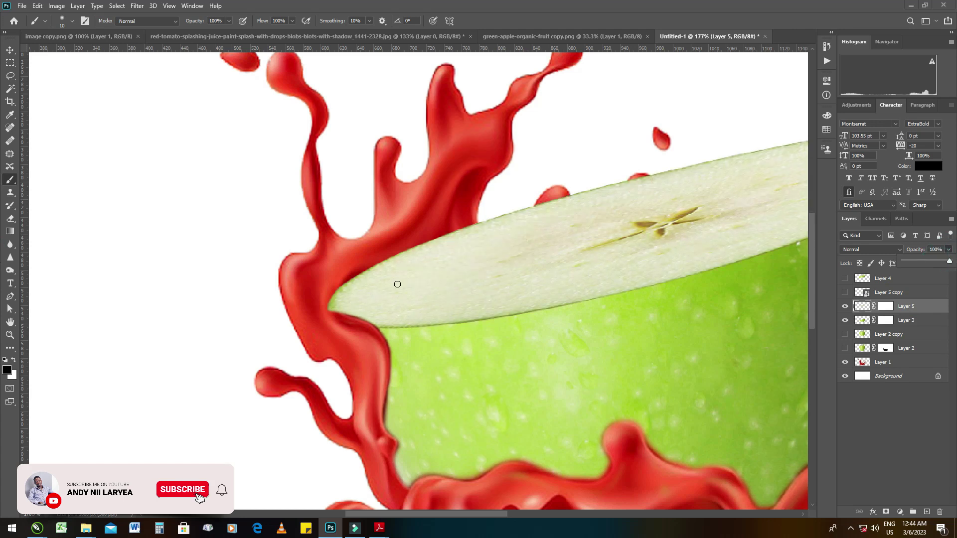
Zoom out and show Layer 5 copy and Layer 4, restoring the apple top with stem and leaf.
scroll(398, 287, "down", 1)
scroll(408, 294, "down", 2)
scroll(419, 305, "down", 1)
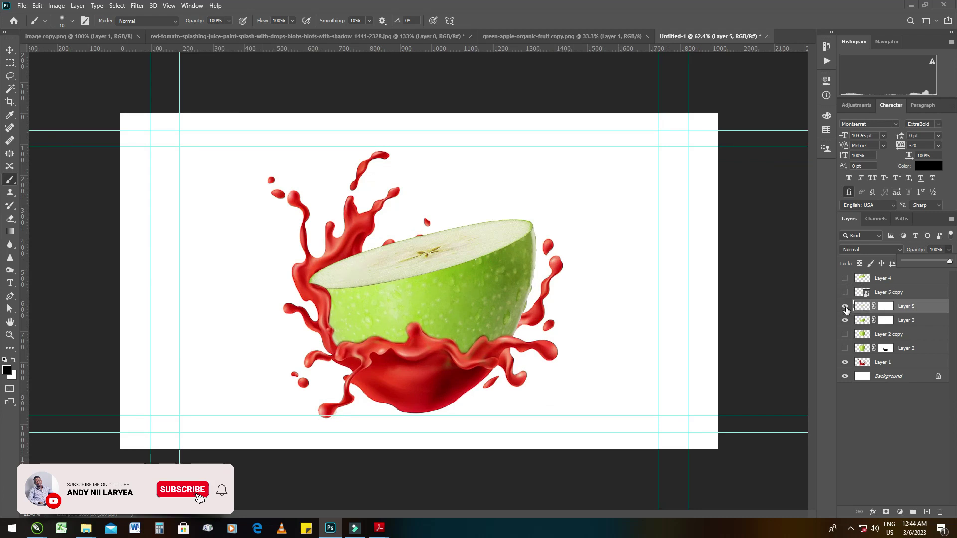
left_click(846, 293)
left_click(845, 279)
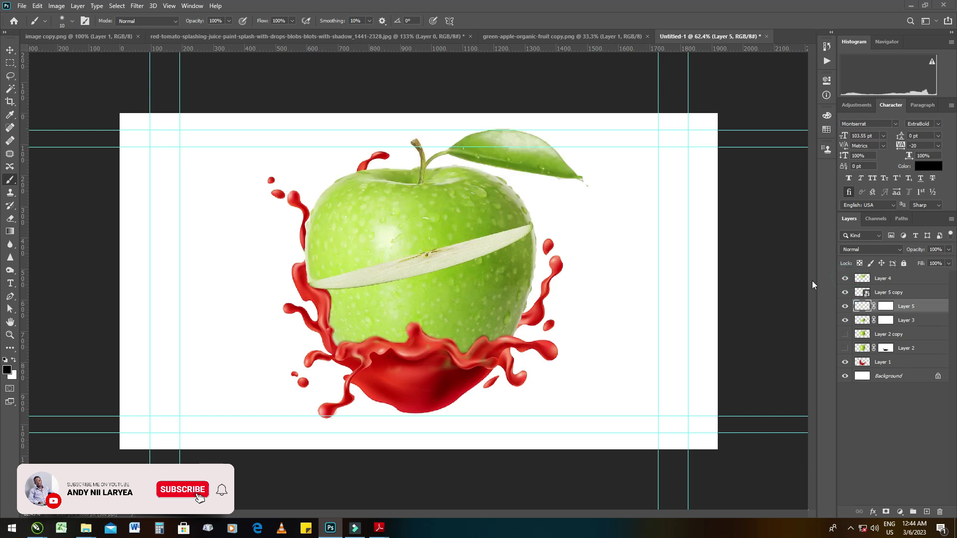
Move the Layer 5 copy slice above Layer 4 in the layer stack.
key("v")
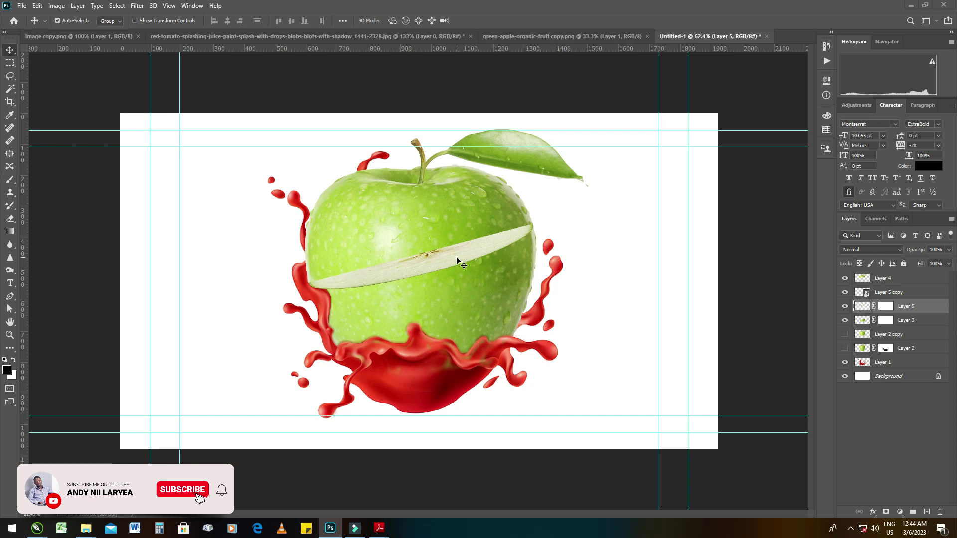
left_click(462, 259, "ctrl")
key("ctrl+t")
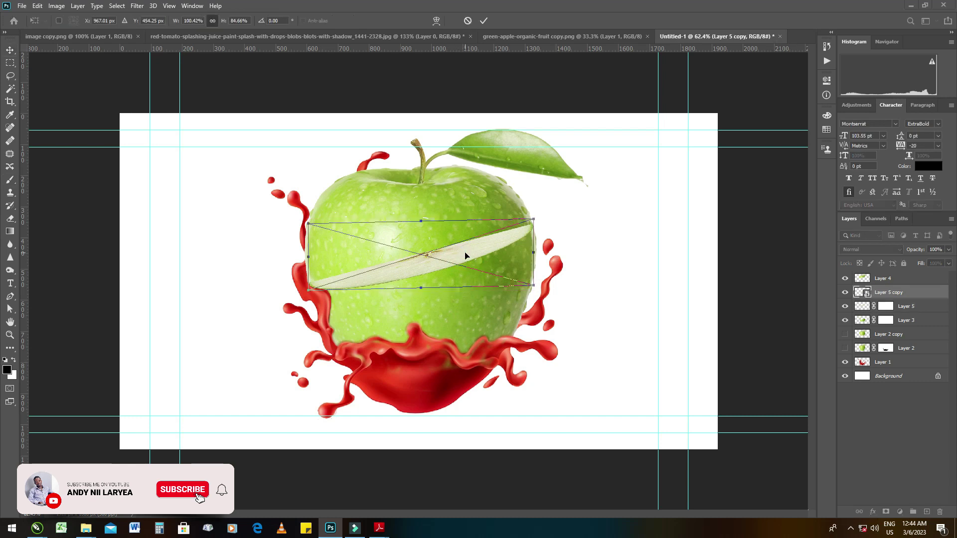
scroll(467, 259, "up", 2)
key("Return")
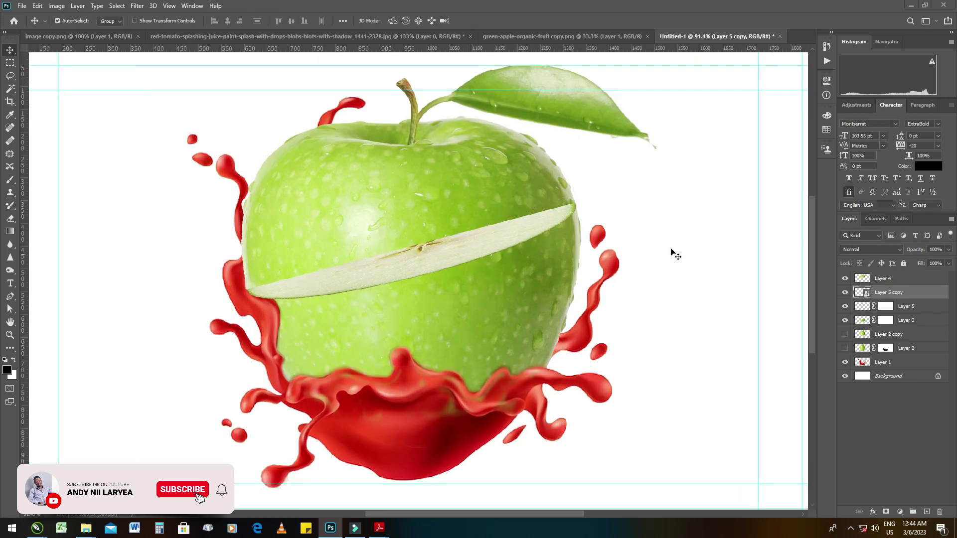
left_click_drag(887, 292, 888, 274)
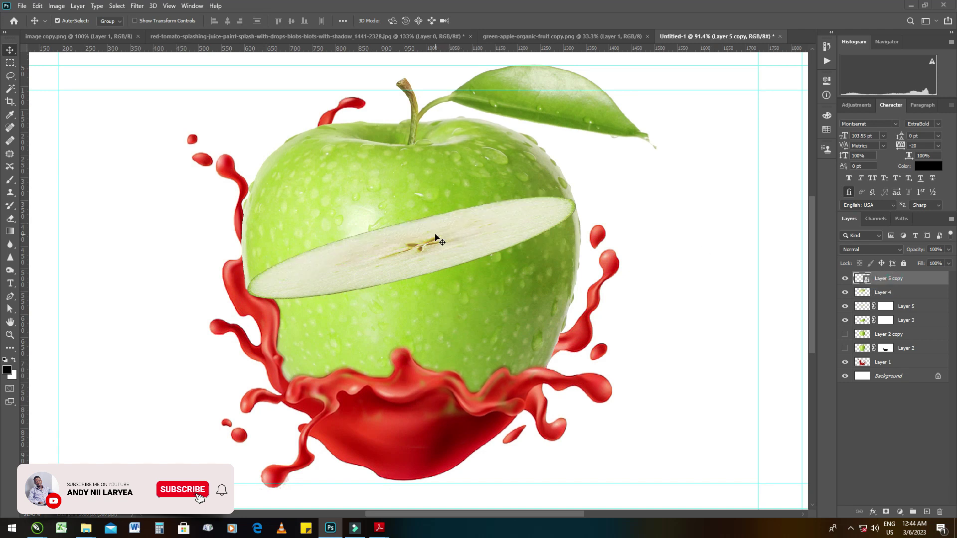
scroll(418, 256, "up", 3)
scroll(391, 256, "up", 2)
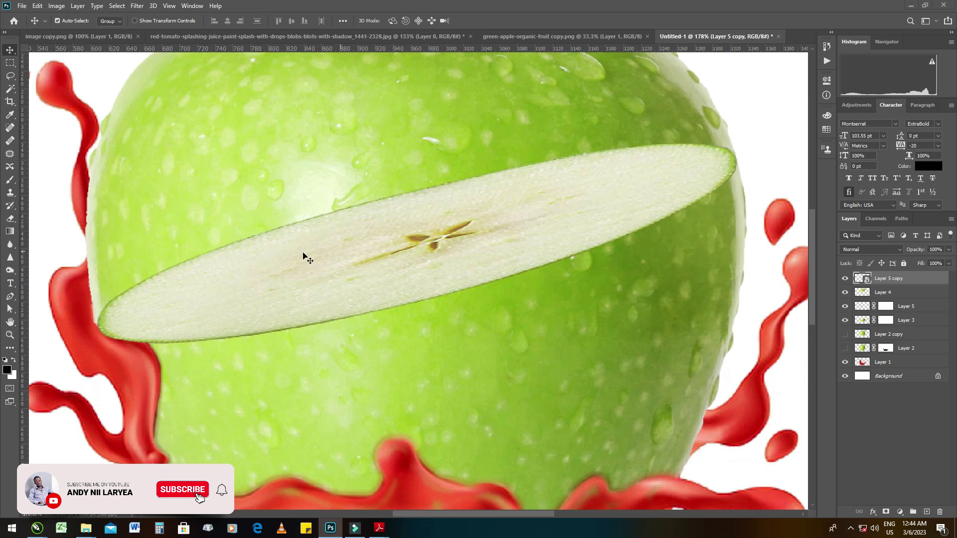
Distort the second slice, stretching its left edge slightly outward.
key("ctrl+t")
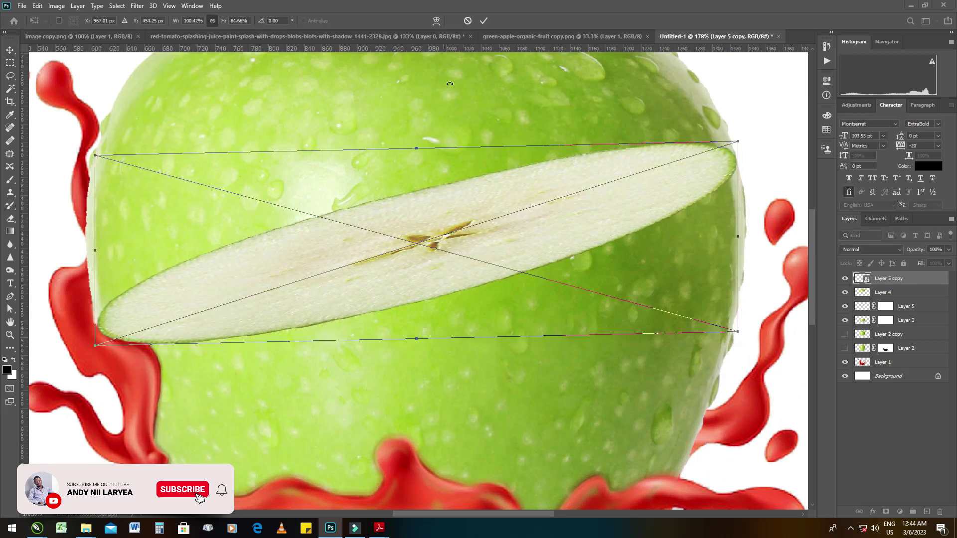
right_click(462, 218)
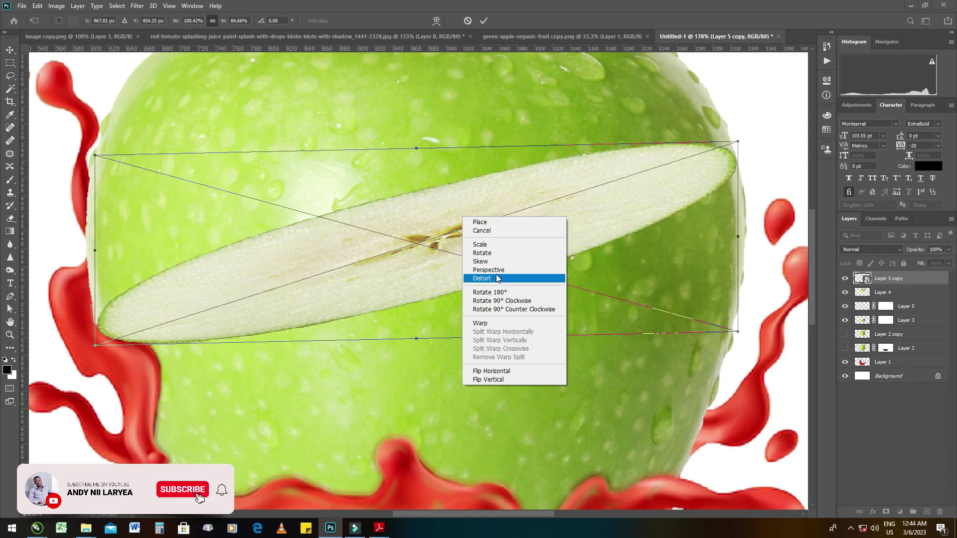
left_click(496, 274)
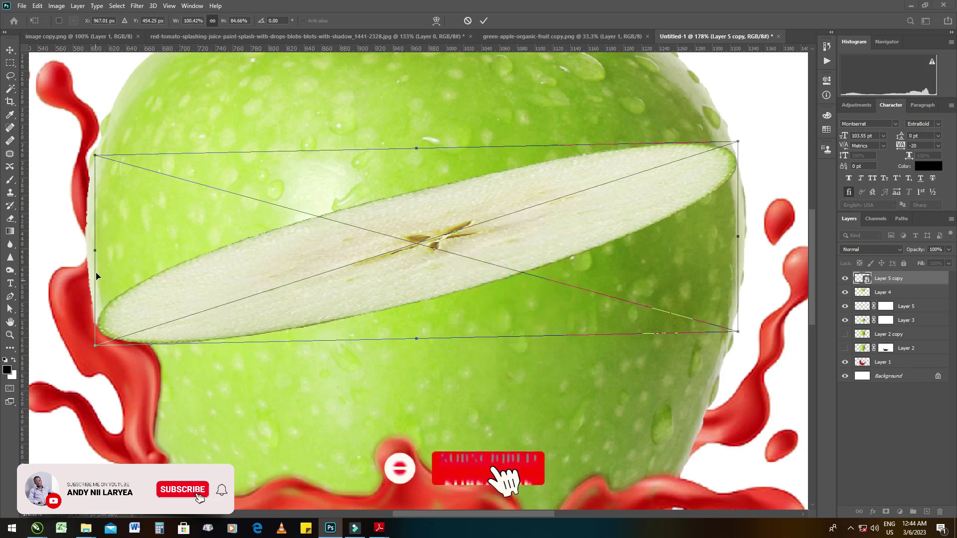
left_click_drag(95, 250, 94, 250)
scroll(93, 324, "up", 1)
scroll(92, 324, "up", 1)
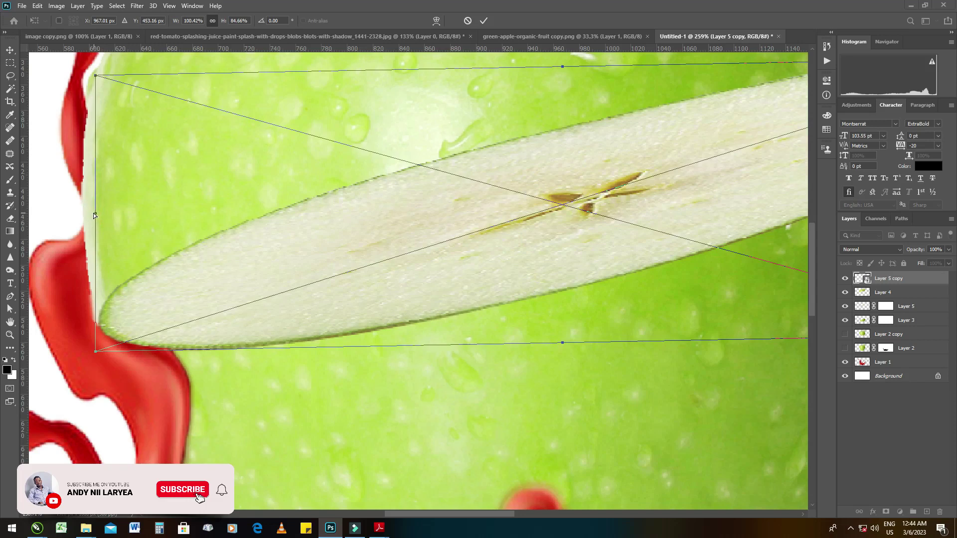
left_click_drag(94, 214, 92, 213)
scroll(139, 240, "down", 2)
scroll(139, 240, "down", 1)
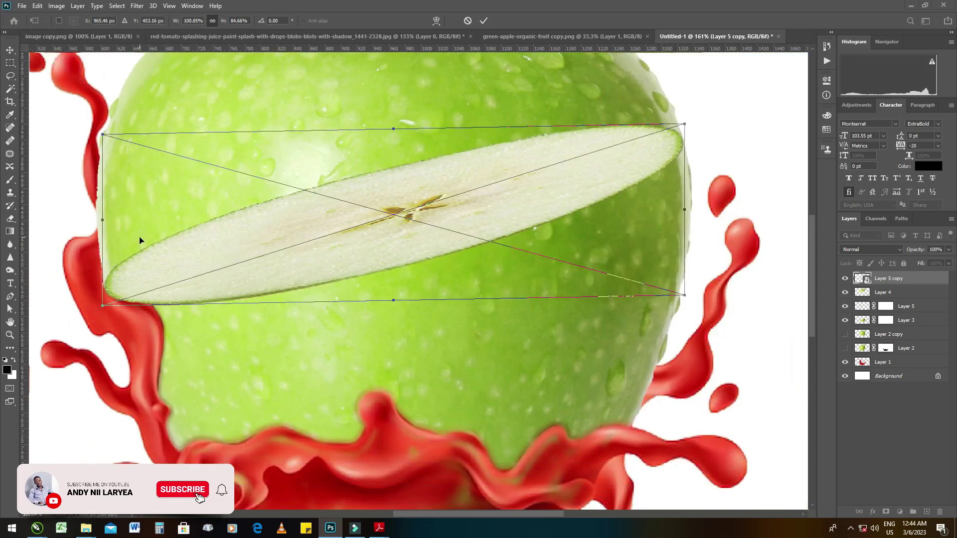
scroll(139, 240, "down", 1)
scroll(257, 224, "down", 1)
scroll(565, 166, "up", 1)
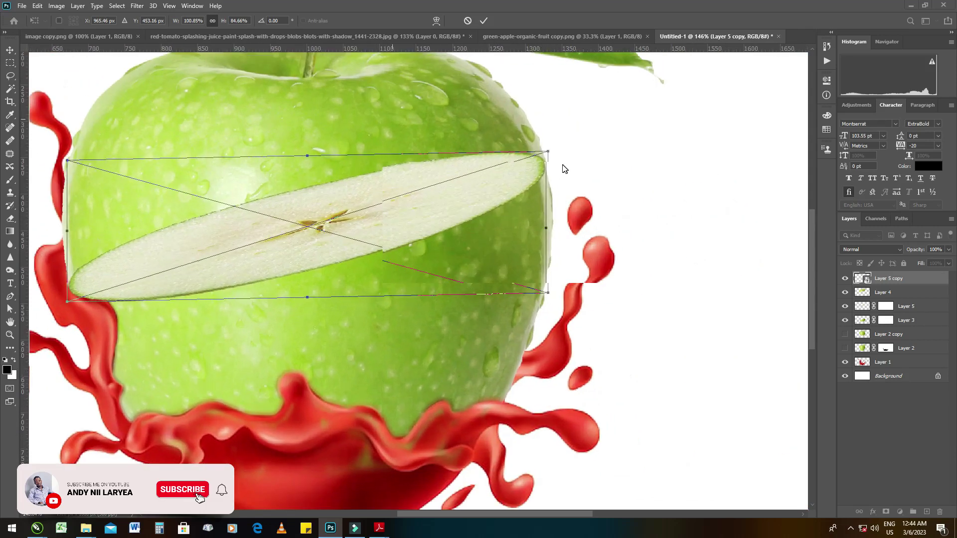
scroll(548, 177, "up", 3)
scroll(530, 171, "up", 1)
scroll(521, 237, "up", 1)
scroll(489, 239, "down", 2)
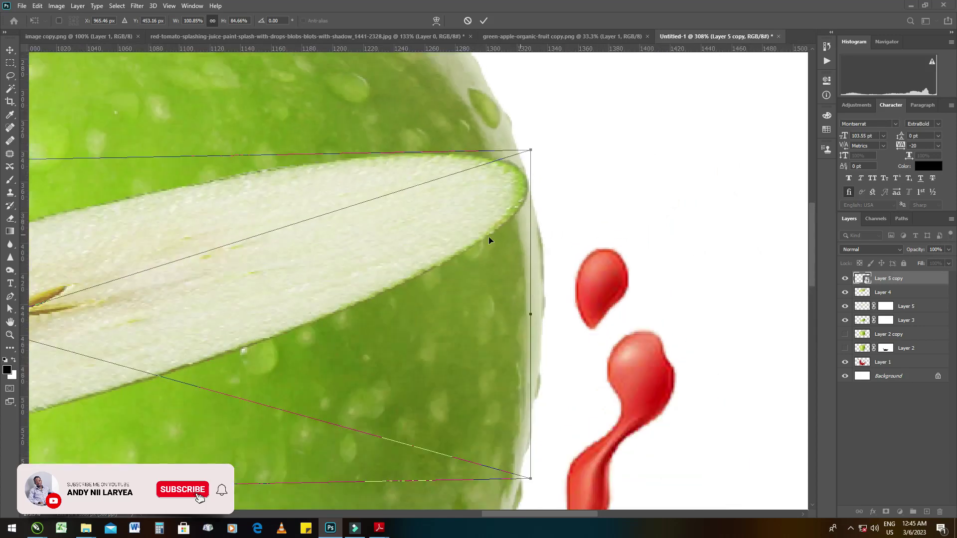
scroll(476, 236, "down", 2)
scroll(449, 239, "down", 2)
scroll(449, 239, "down", 2)
key("Return")
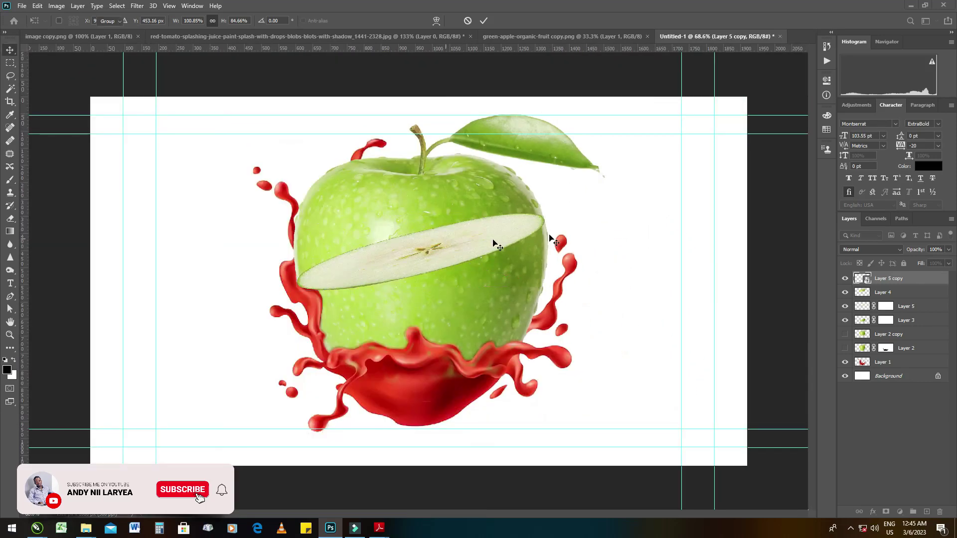
Lift the top apple half and slice together up and slightly left.
left_click(900, 296, "shift")
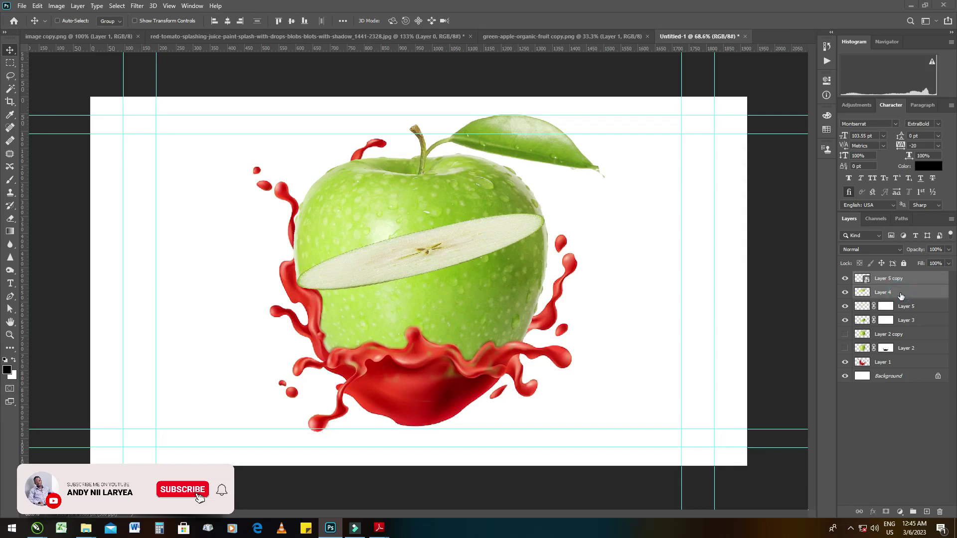
key("Up")
key("Up")
key("Up")
key("Up")
key("Up")
key("Up")
key("Up")
key("Up")
key("Up")
key("Up")
key("Up")
key("Up")
key("Up")
key("Up")
key("Up")
key("Up")
key("Up")
key("Up")
key("Up")
key("Up")
key("Up")
key("Up")
key("Up")
key("Up")
left_click_drag(442, 206, 429, 188)
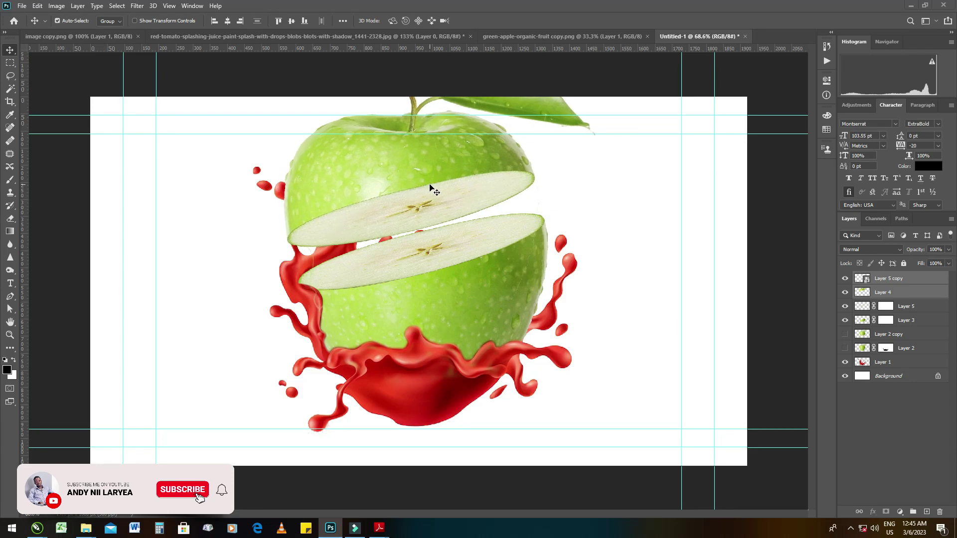
left_click_drag(418, 188, 423, 192)
scroll(423, 194, "down", 4)
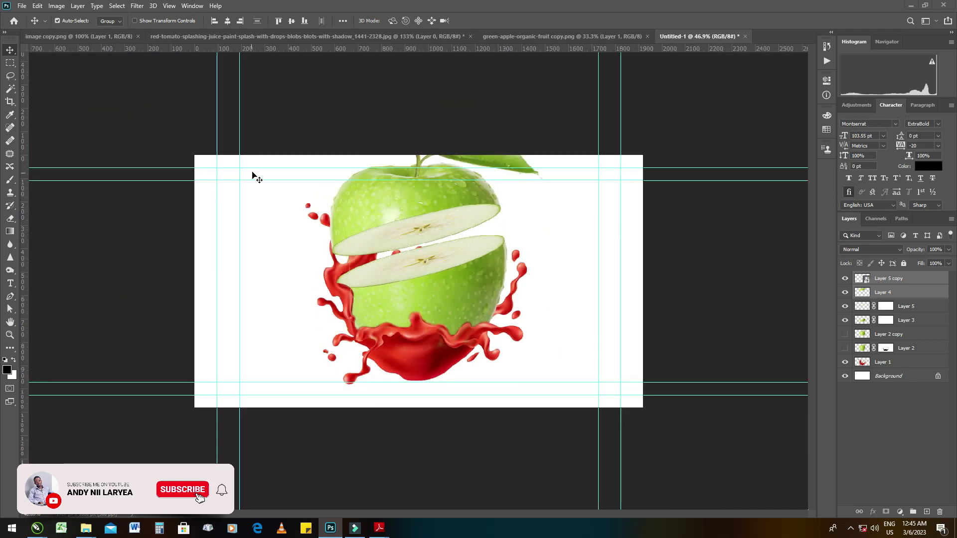
Scale all apple and splash layers to about 90% and centre them on the canvas.
left_click_drag(258, 163, 519, 386)
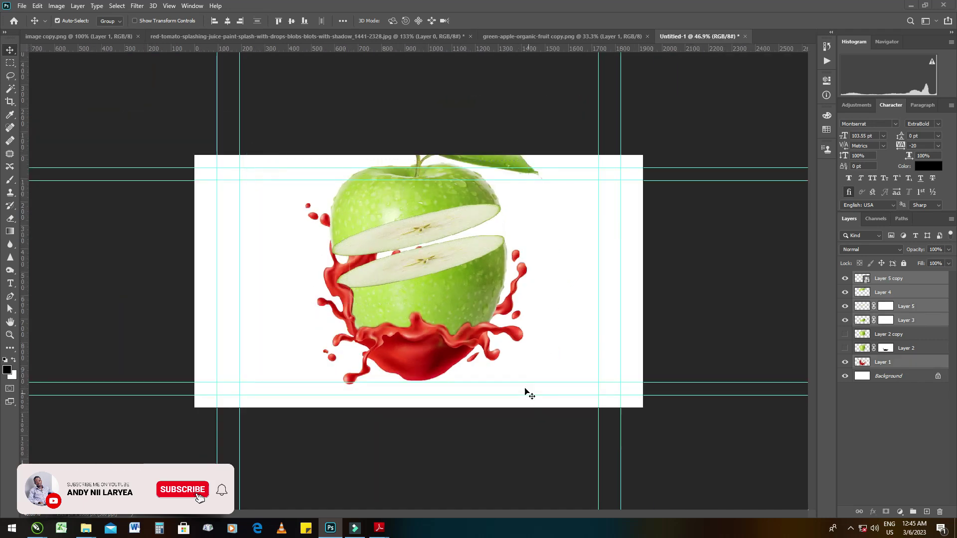
key("ctrl+t")
left_click_drag(545, 135, 527, 167)
left_click_drag(463, 244, 467, 246)
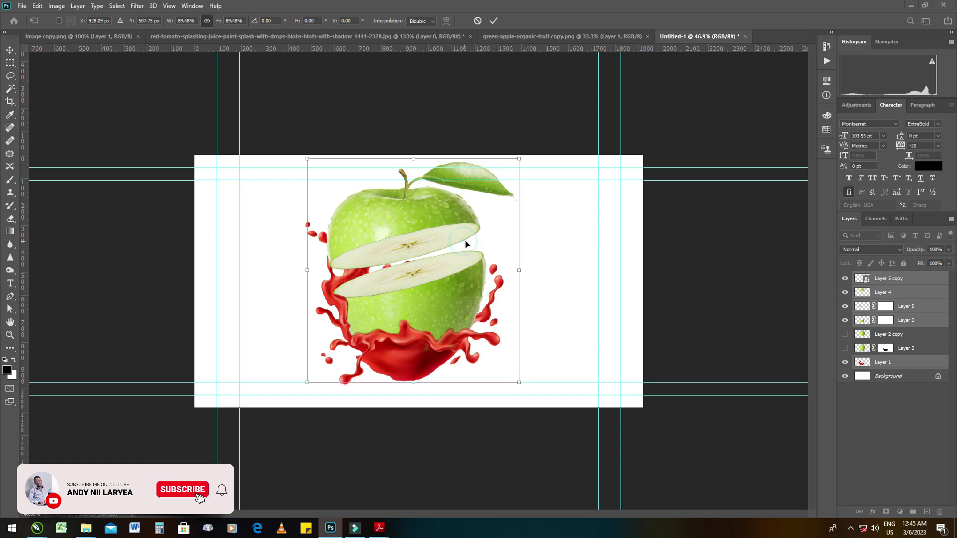
key("Return")
left_click_drag(462, 259, 465, 260)
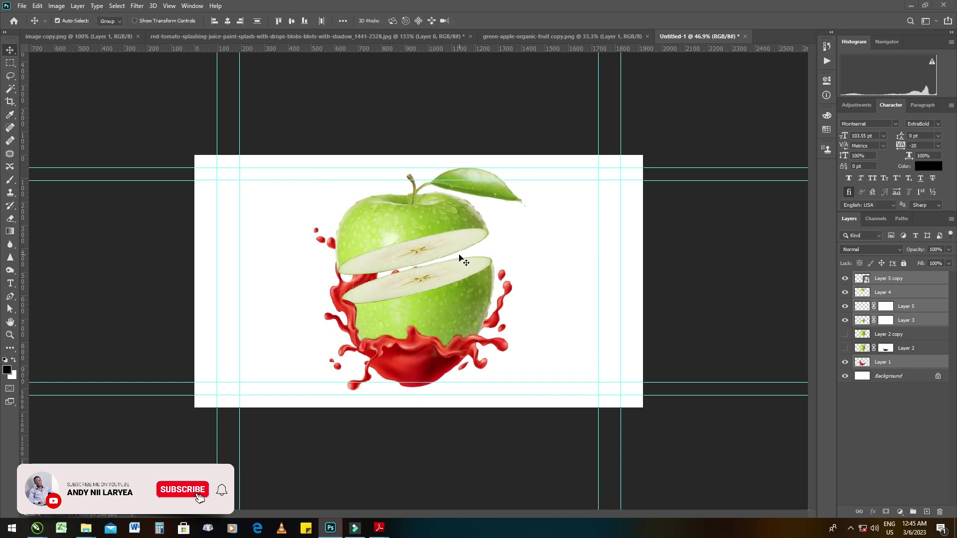
Select only Layer 1, the red splash, and bring up the Image adjustments menu.
left_click(564, 305)
left_click(428, 367)
left_click(56, 6)
mouse_move(72, 31)
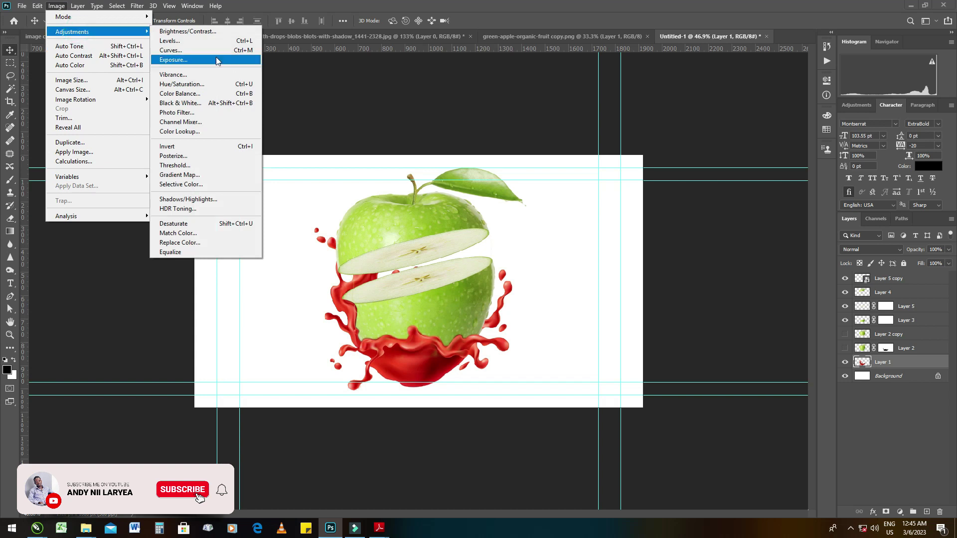
Apply Hue/Saturation with Hue +33 and Saturation -16 to make the splash golden.
left_click(197, 84)
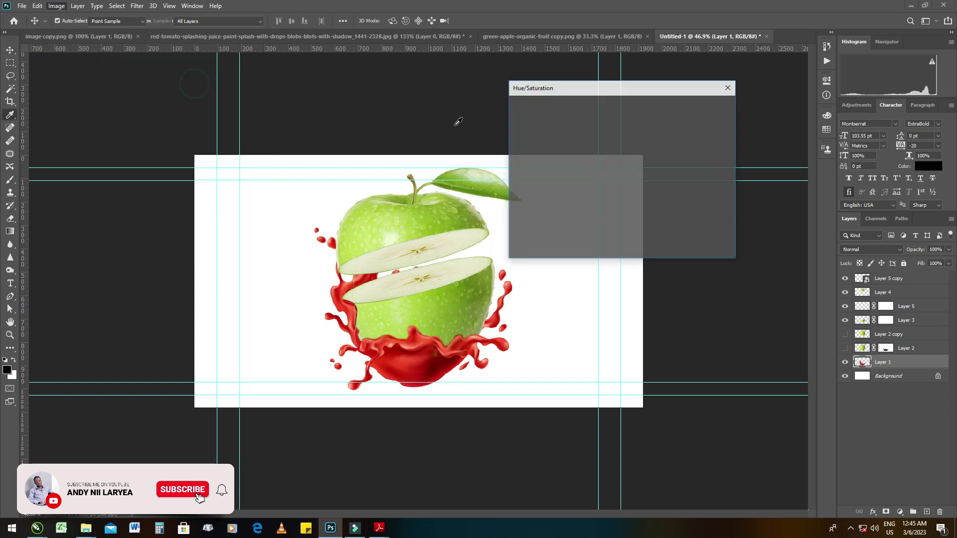
mouse_move(598, 158)
left_mouse_down()
mouse_move(608, 159)
mouse_move(592, 182)
left_mouse_up()
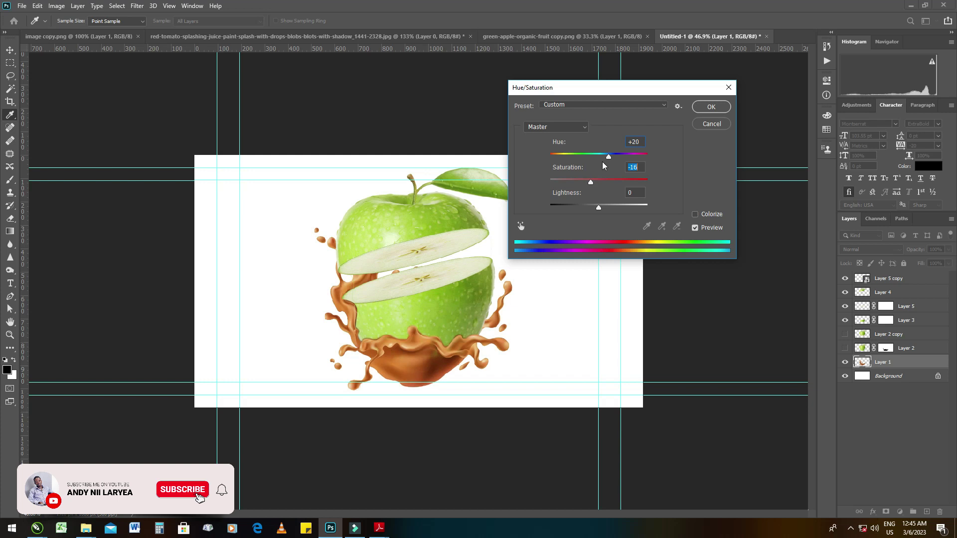
left_click_drag(609, 158, 612, 157)
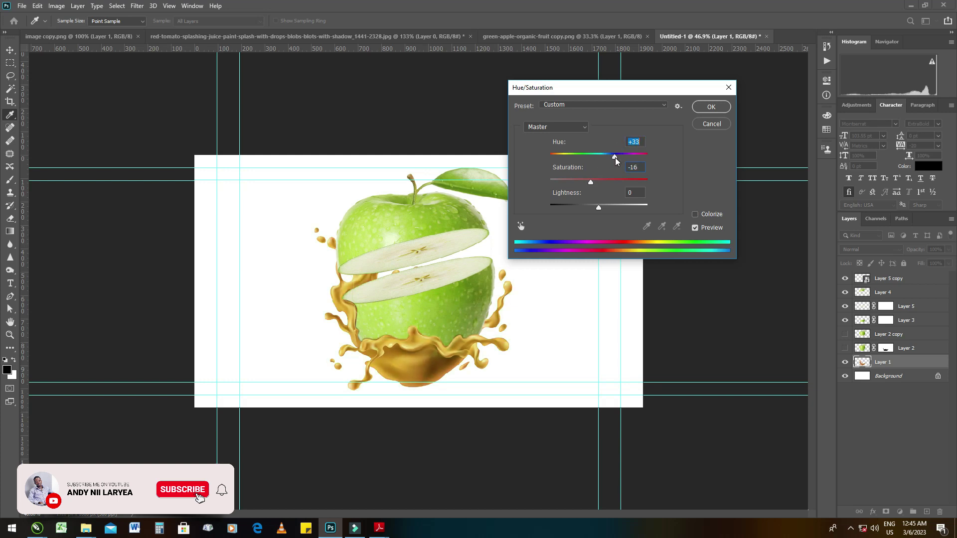
left_click(709, 107)
key("v")
scroll(427, 291, "down", 1)
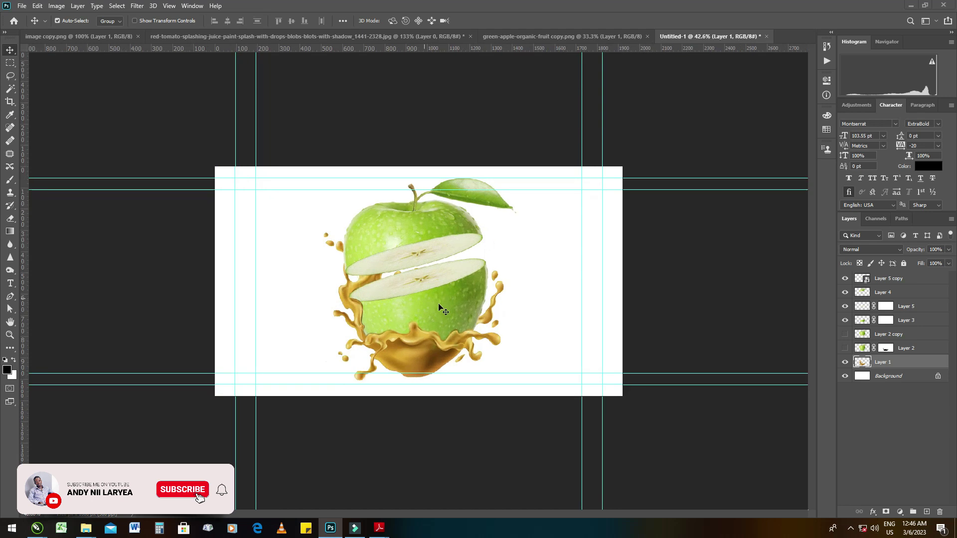
scroll(433, 299, "up", 1)
left_click(909, 380)
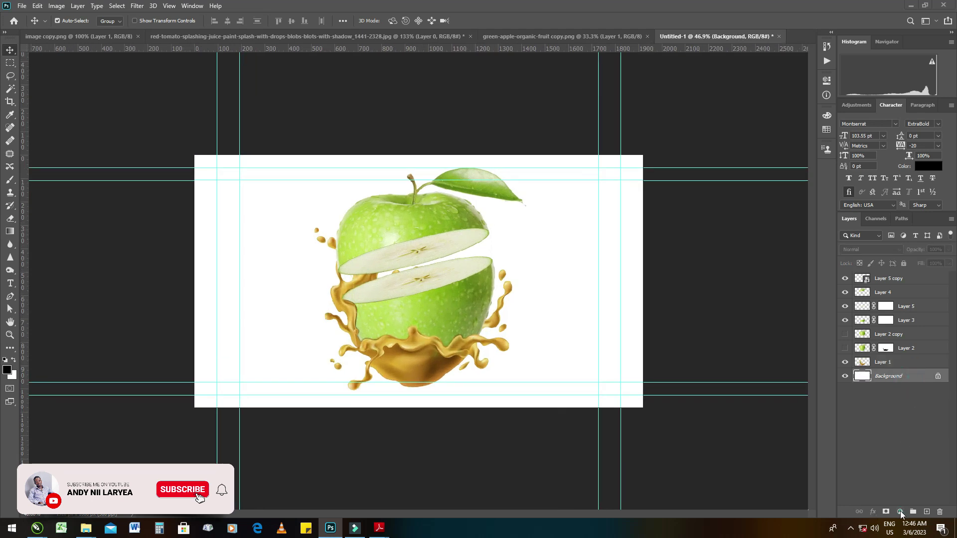
Add a Gradient Fill layer set to Radial style, reversed, with a larger scale.
left_click(899, 512)
left_click(897, 349)
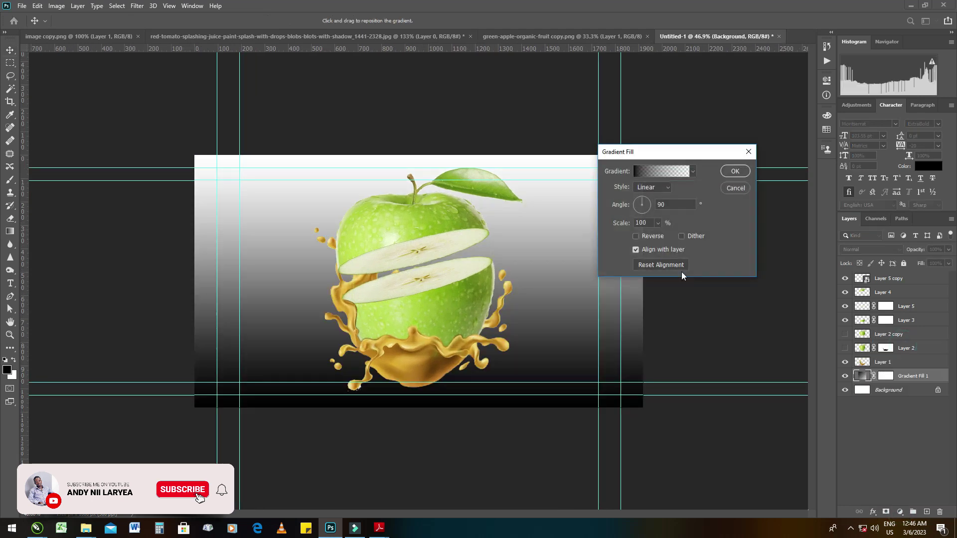
left_click(662, 170)
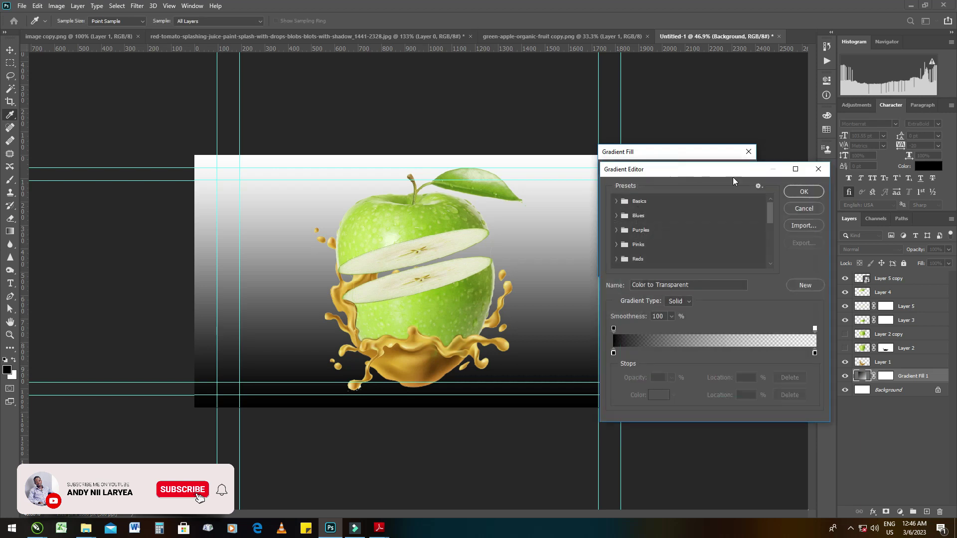
left_click(796, 210)
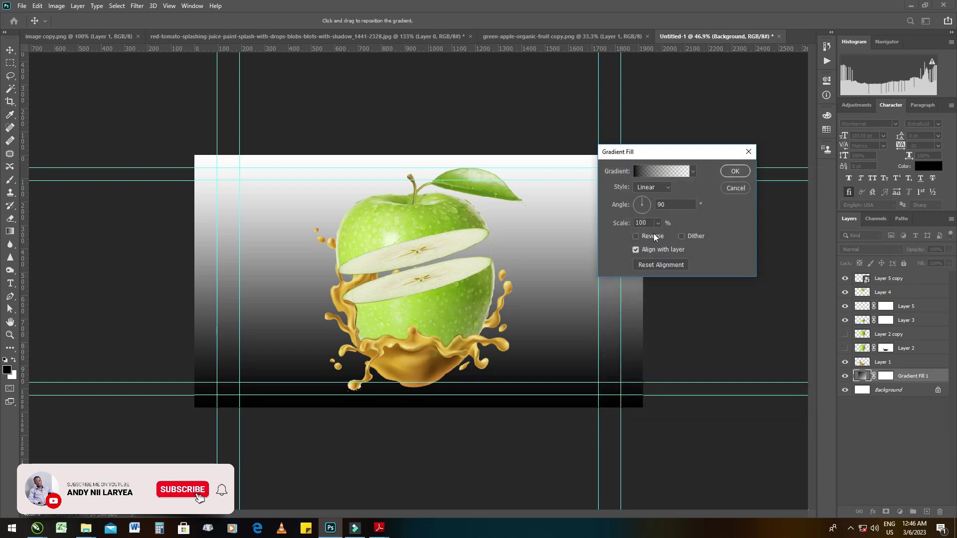
left_click(636, 236)
left_click(636, 236)
left_click(655, 187)
left_click(645, 194)
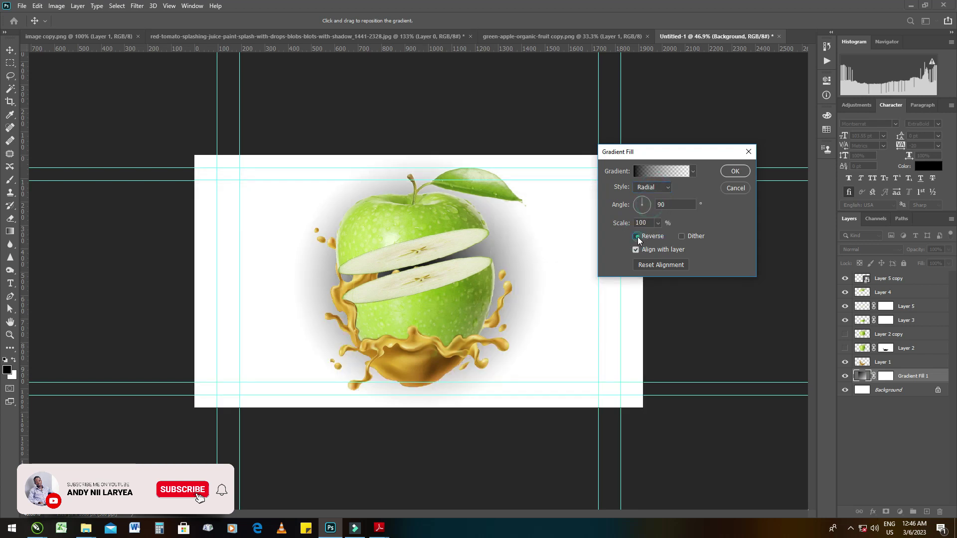
left_click(637, 237)
left_click_drag(658, 234, 665, 235)
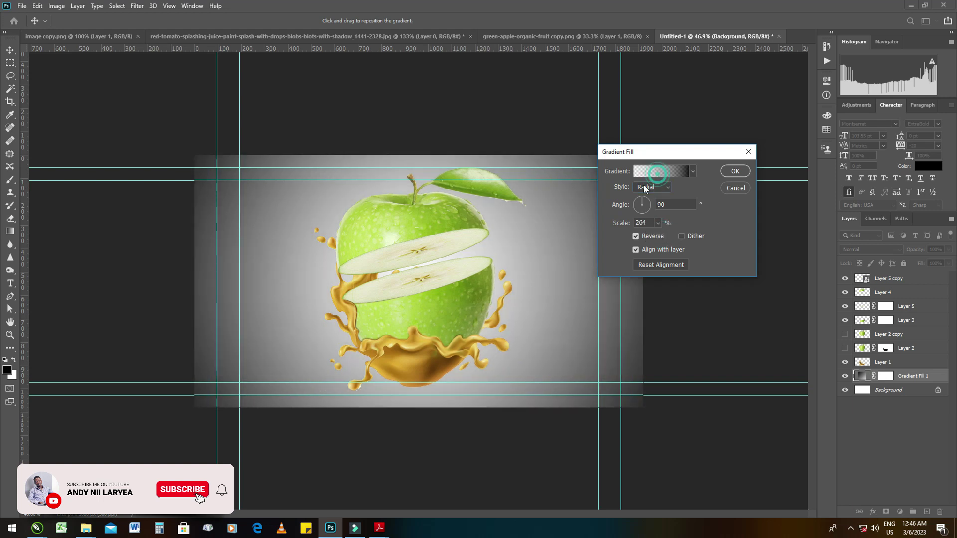
Pick the Greens > Green_16 gradient preset, widen the scale to 264, and apply the fill.
left_click(657, 172)
scroll(635, 243, "down", 3)
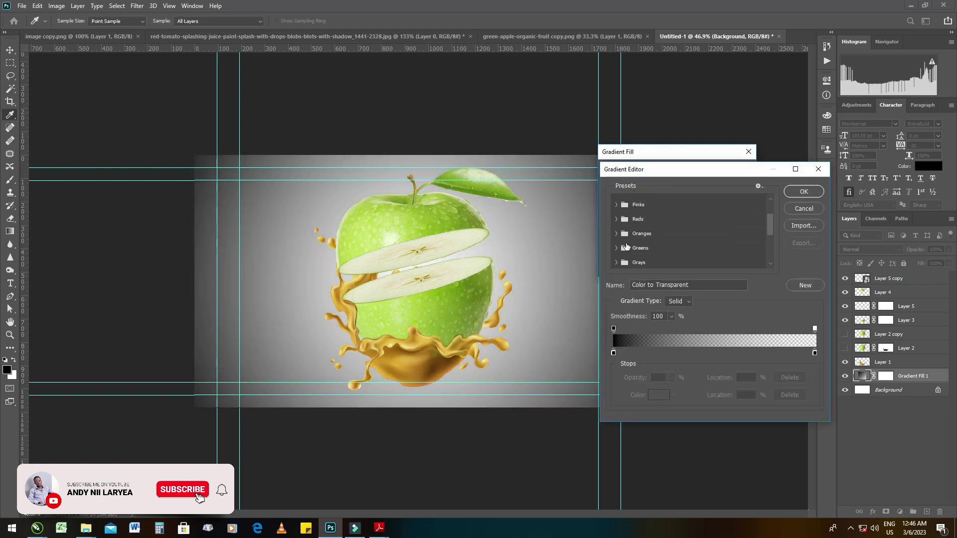
left_click(620, 241)
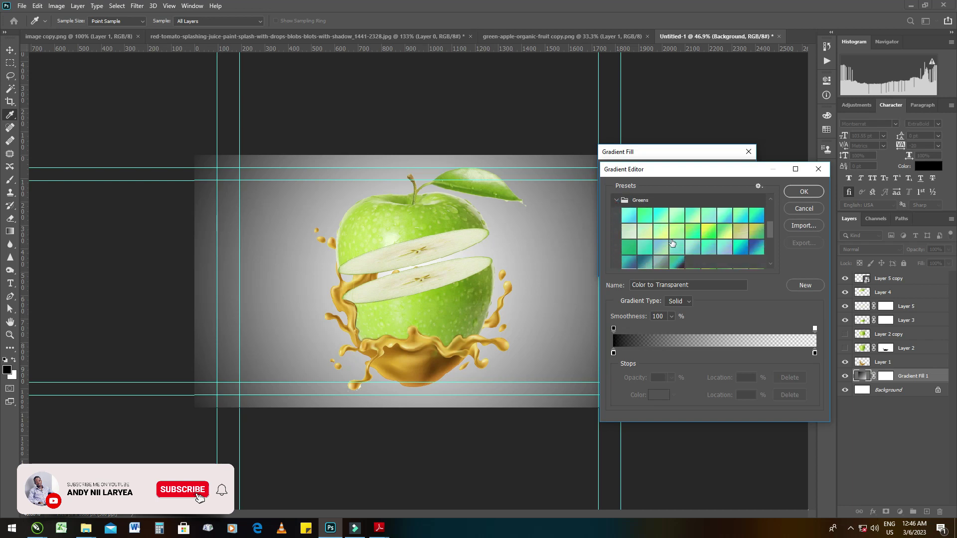
left_click(693, 231)
left_click(676, 233)
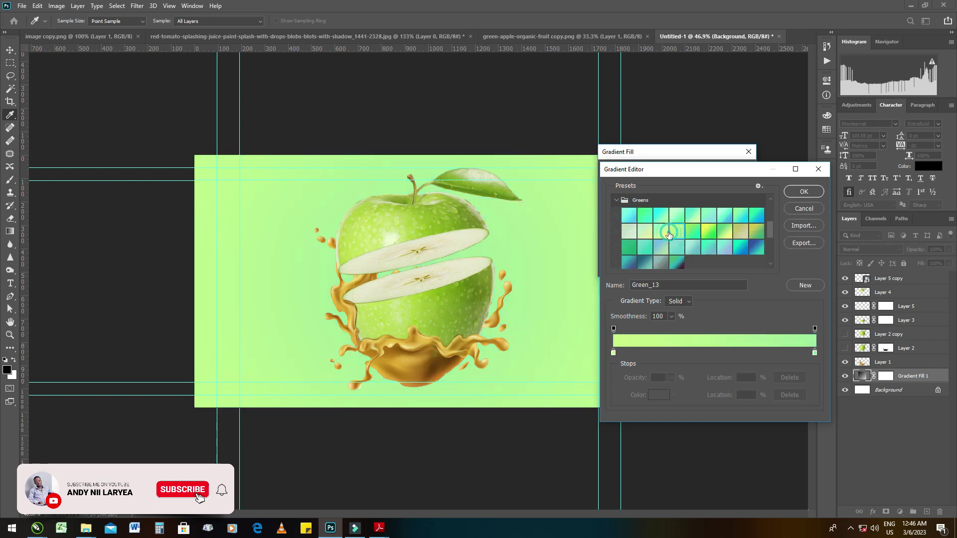
left_click(708, 231)
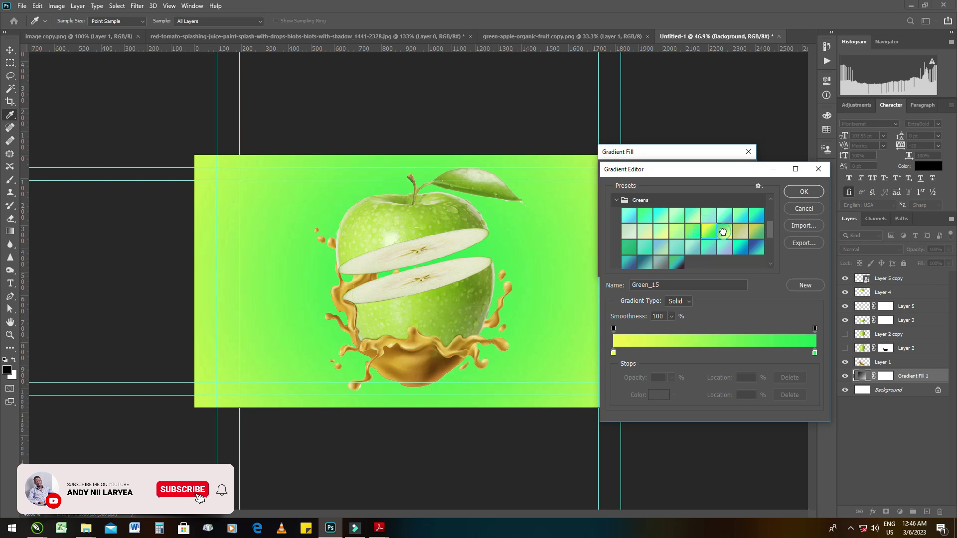
left_click(723, 232)
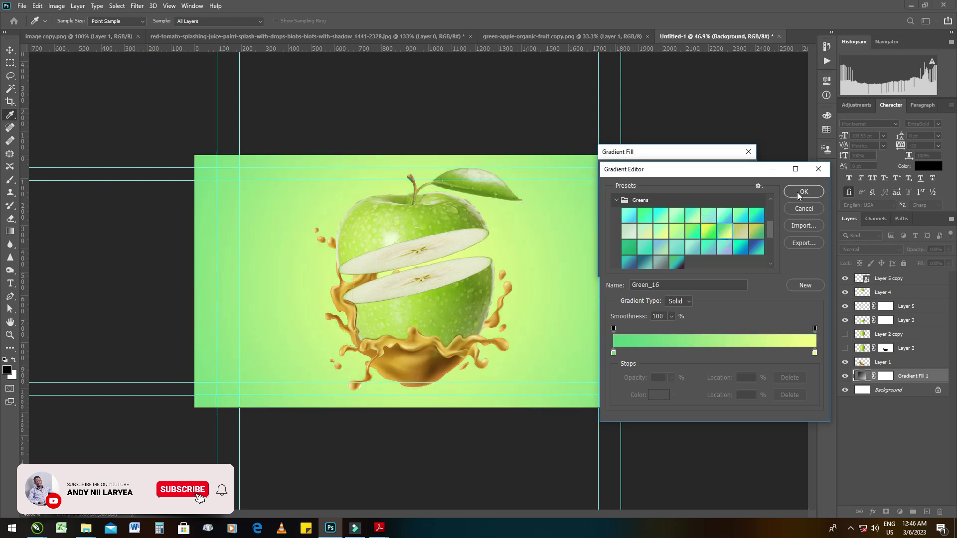
left_click(797, 194)
left_click(658, 222)
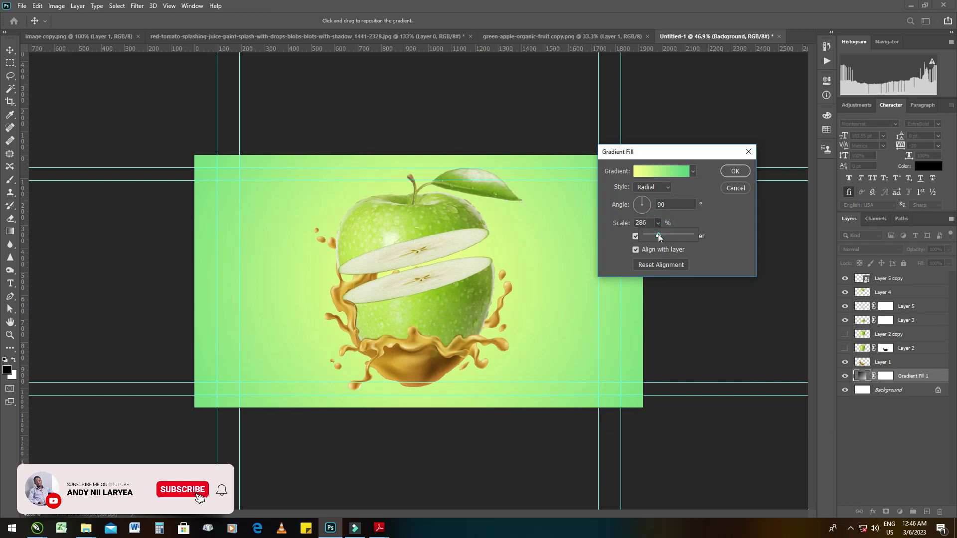
left_click_drag(655, 235, 659, 237)
left_click(735, 171)
scroll(403, 315, "up", 2, "alt")
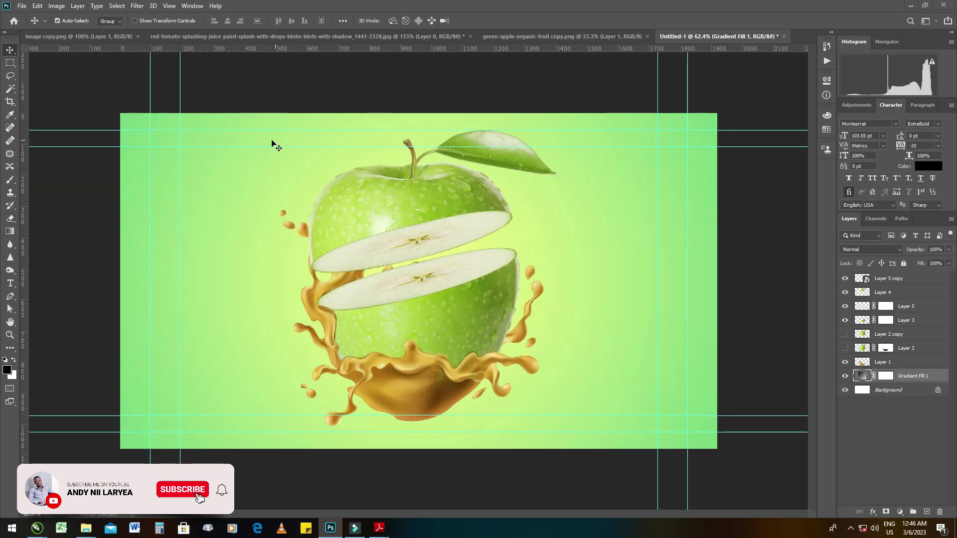
Dismiss the transform error and deselect the gradient fill layer.
scroll(400, 295, "down", 2, "alt")
left_click_drag(513, 385, 521, 394)
key("ctrl+t")
left_click(481, 197)
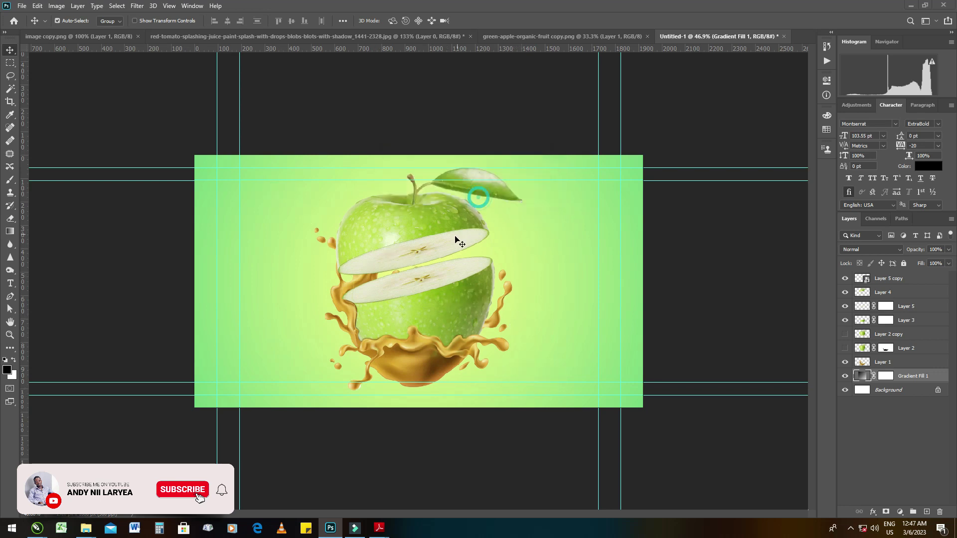
left_click(687, 263)
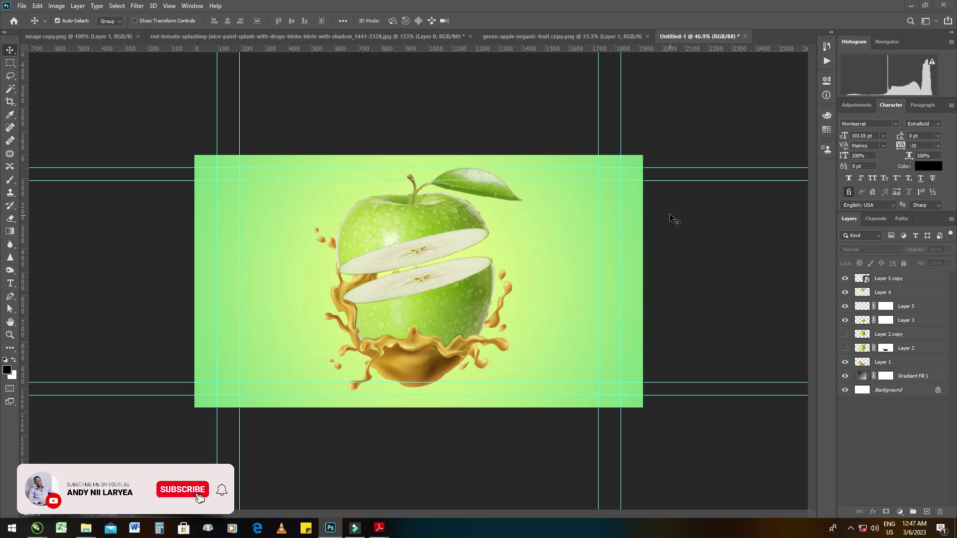
Marquee-select the apple and splash layers and shrink them to about 98%.
left_click_drag(677, 203, 317, 380)
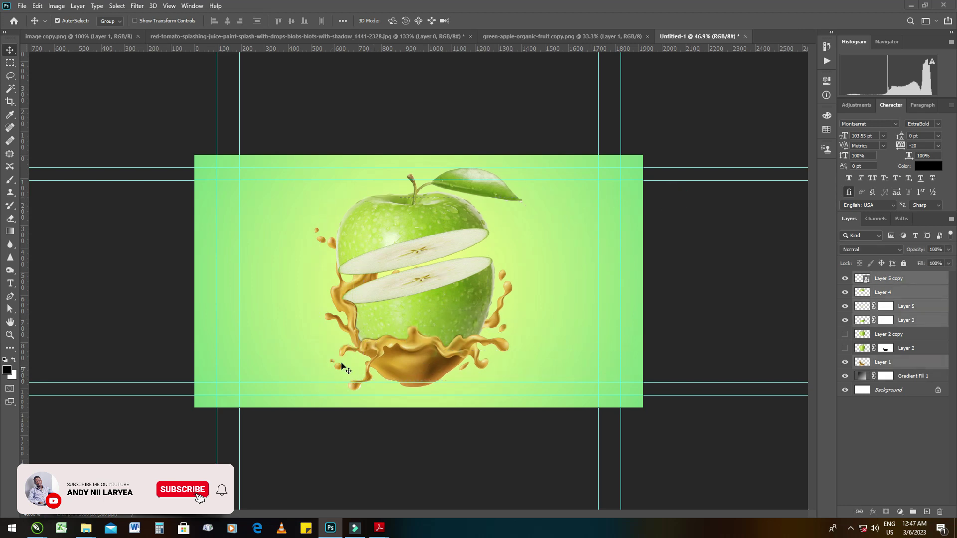
key("ctrl+t")
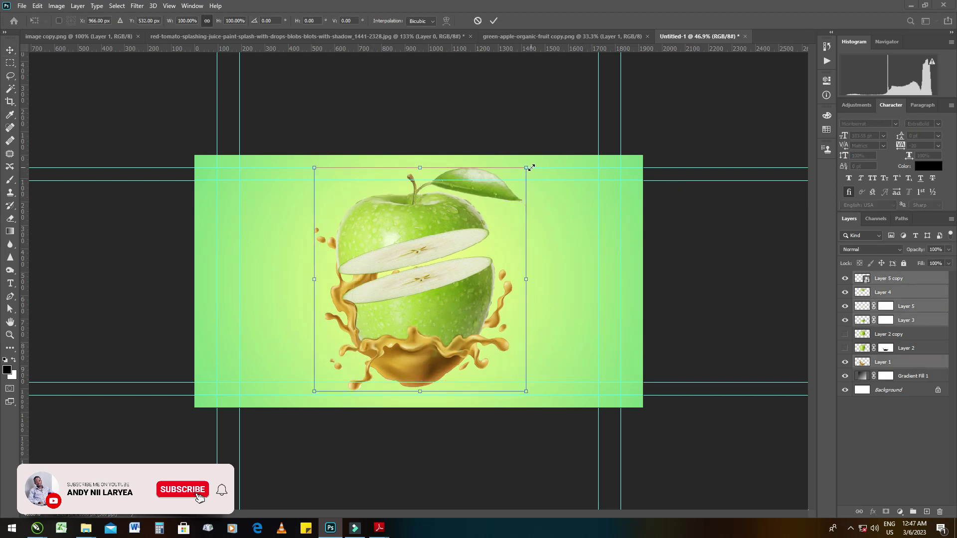
left_click_drag(527, 167, 524, 171)
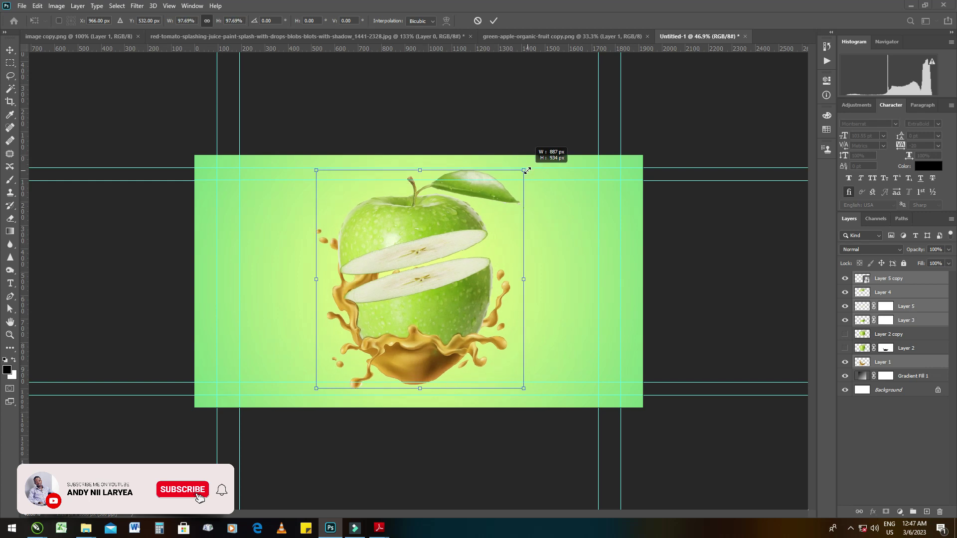
key("Return")
scroll(408, 405, "up", 3)
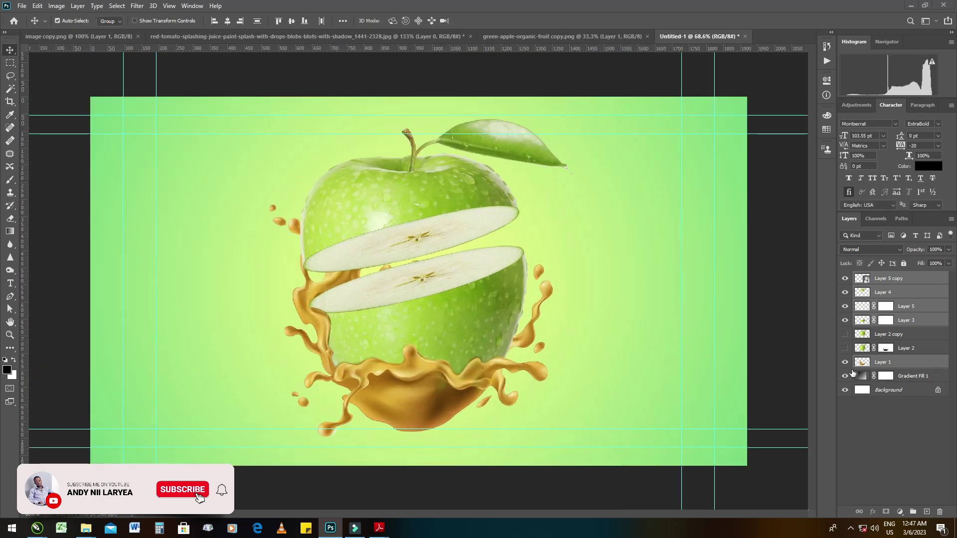
left_click(909, 376)
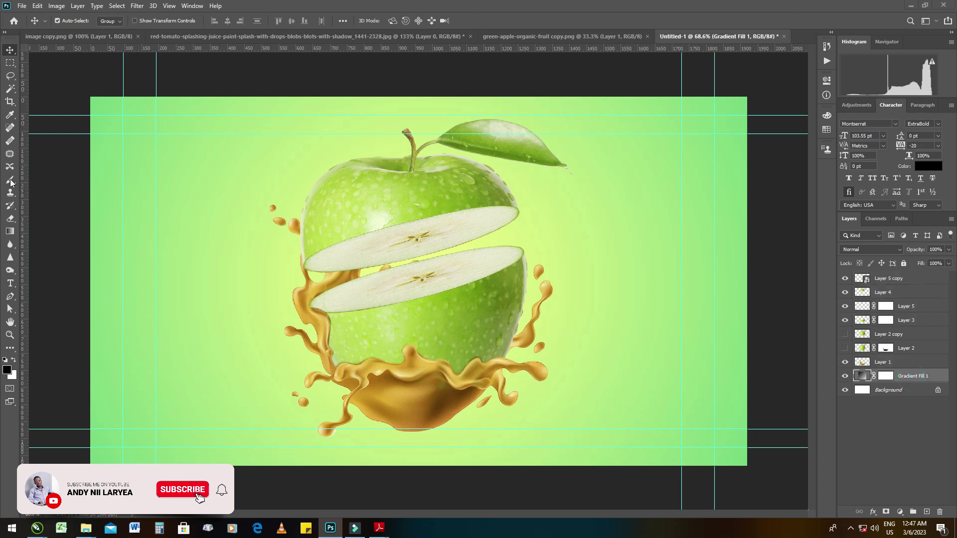
left_click(10, 179)
On a new layer, paint a soft flattened 800 px oval shadow below the splash.
left_click(927, 512)
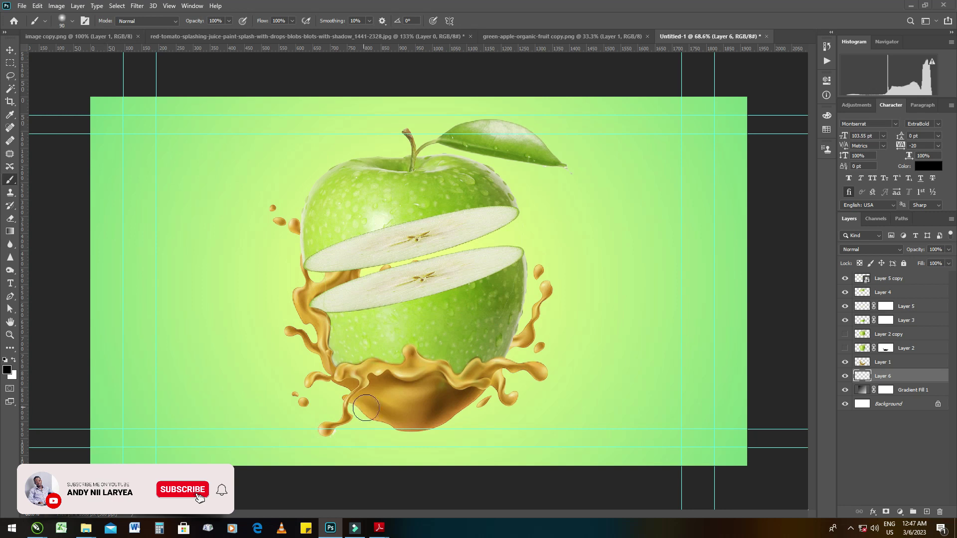
key("bracketright")
key("bracketright")
key("bracketright")
right_click(423, 362)
left_click_drag(451, 371, 451, 383)
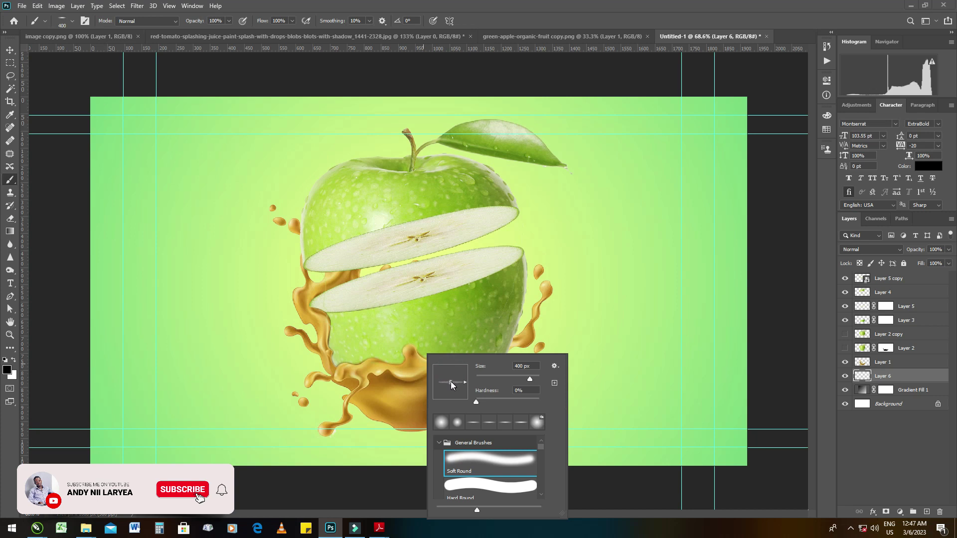
key("Return")
key("bracketright")
key("bracketright")
key("bracketright")
key("bracketright")
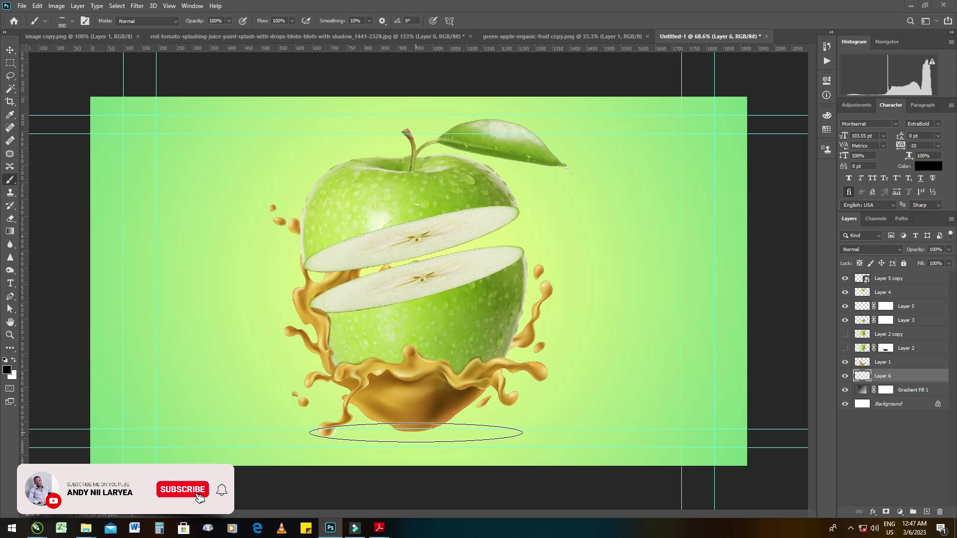
left_click(416, 432)
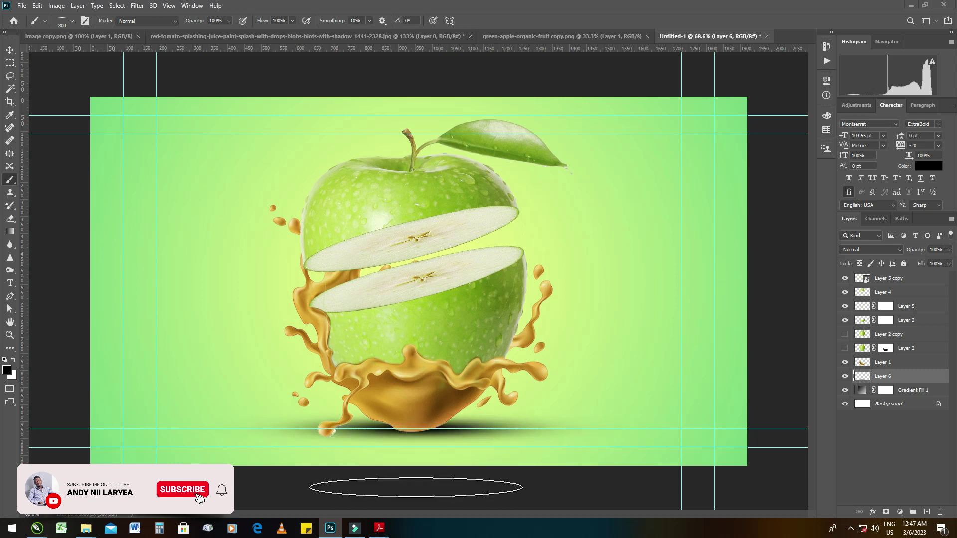
Lower the shadow layer's opacity to 73%.
key("v")
key("ctrl+z")
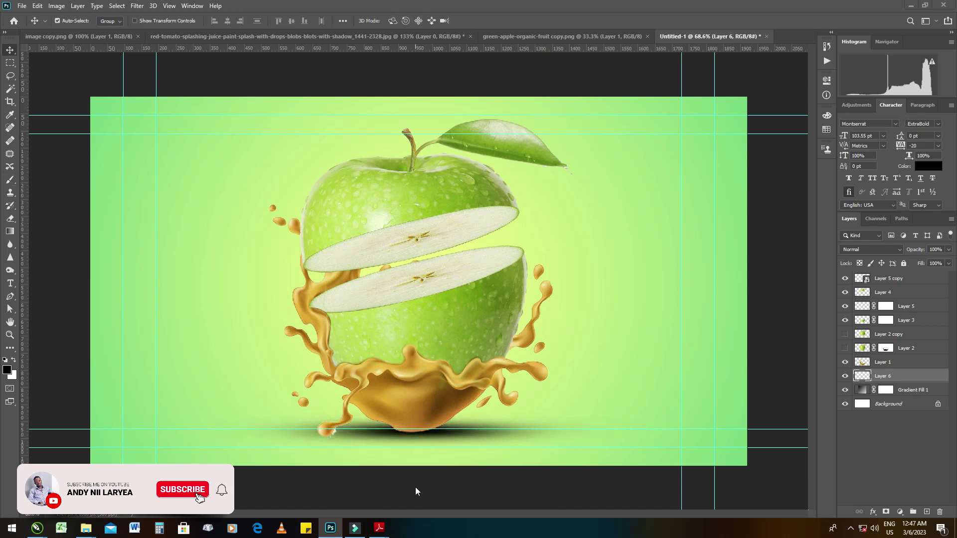
left_click(948, 249)
left_click_drag(949, 261, 935, 263)
Nudge the Layer 6 shadow down one step and zoom out to review the poster.
key("Down")
key("Down")
key("Down")
key("Down")
scroll(421, 269, "down", 2)
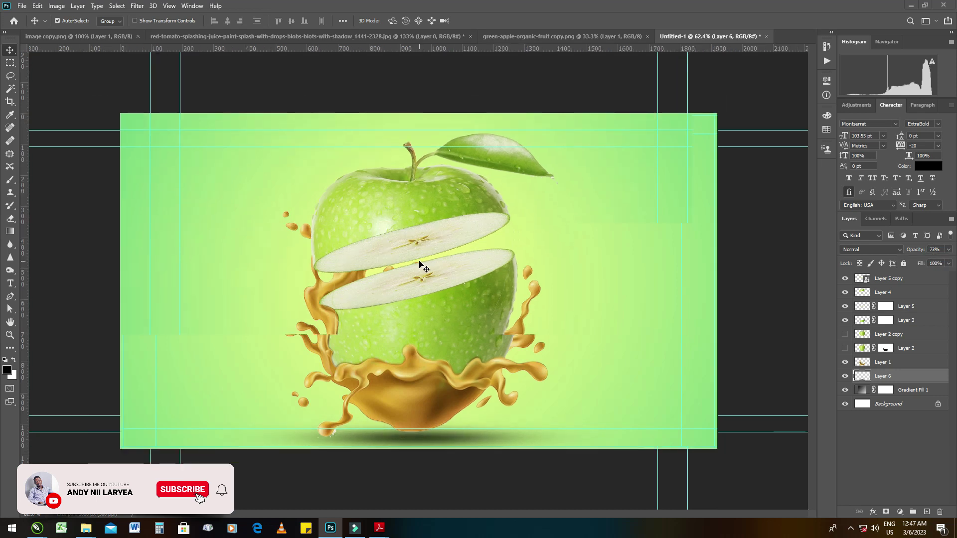
scroll(421, 269, "down", 2)
scroll(421, 267, "down", 1)
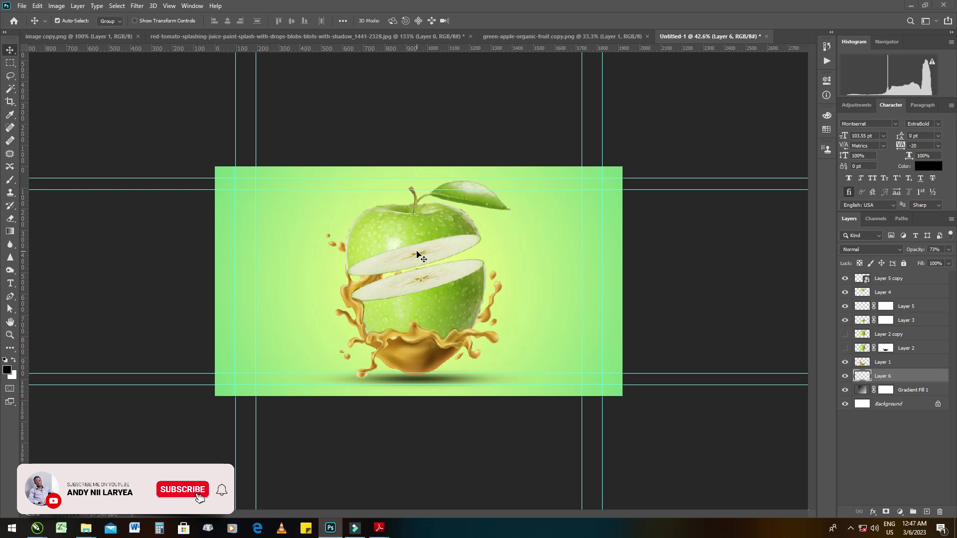
scroll(424, 272, "down", 1)
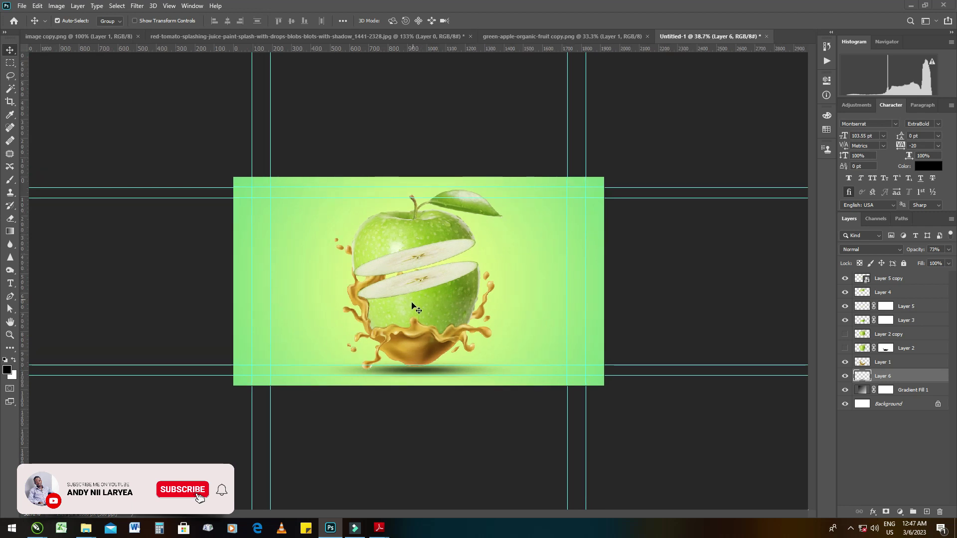